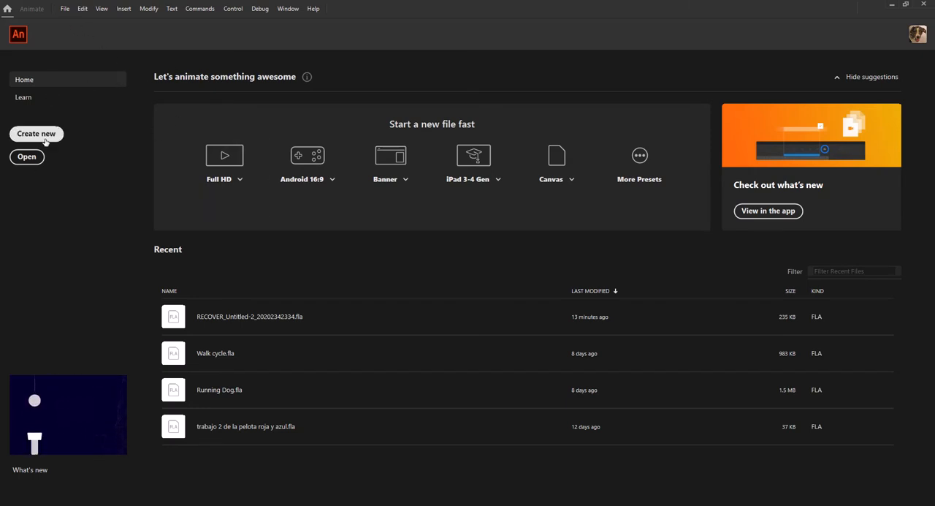
Step: Create a new 1280 x 720 HD character animation document at 24 fps for ActionScript 3.0
click(65, 9)
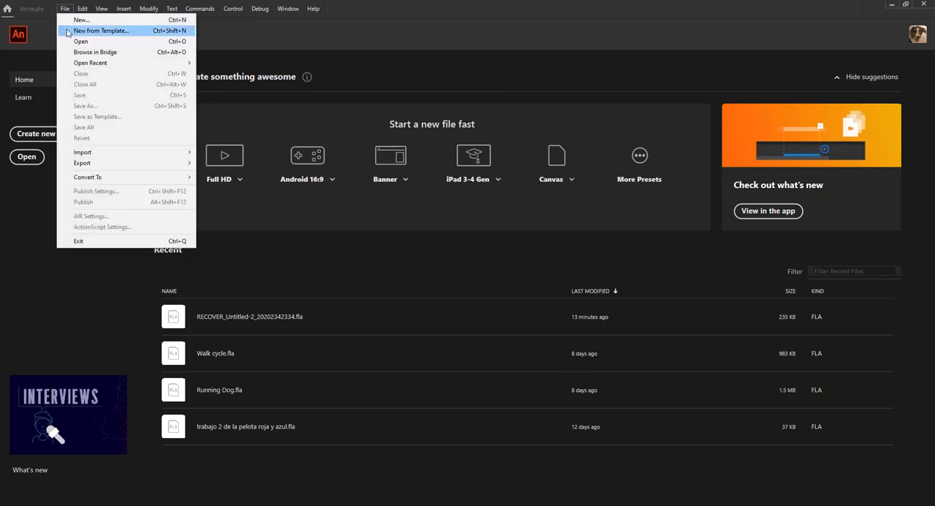
click(70, 21)
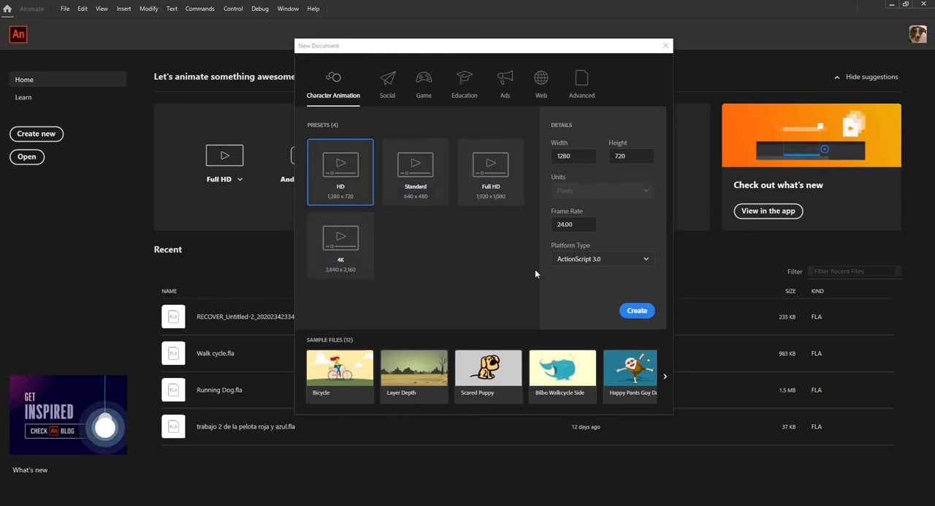
click(634, 311)
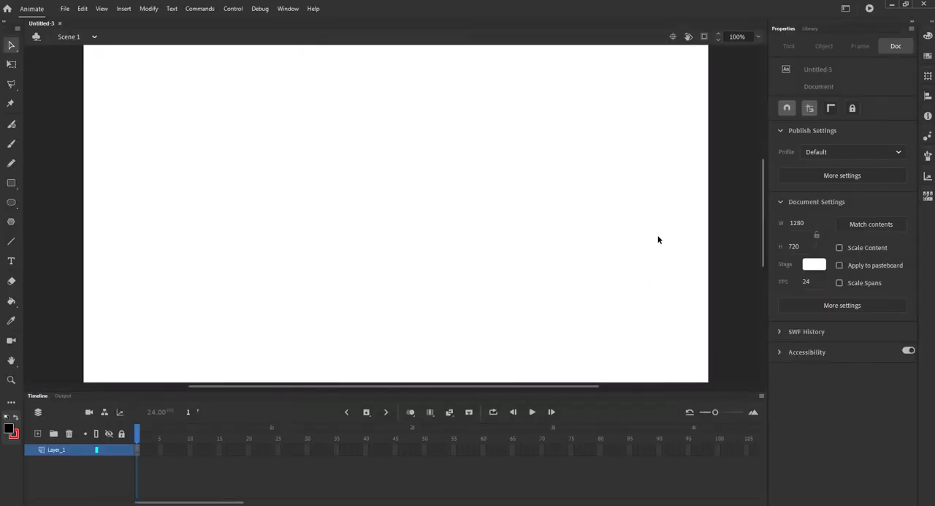
Step: Import the image "walk cycle example" onto the stage
click(757, 37)
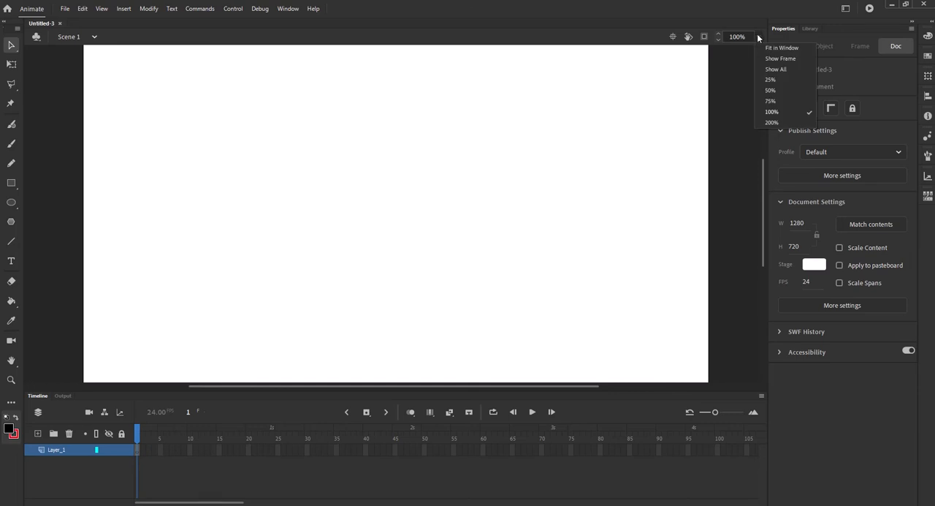
click(770, 90)
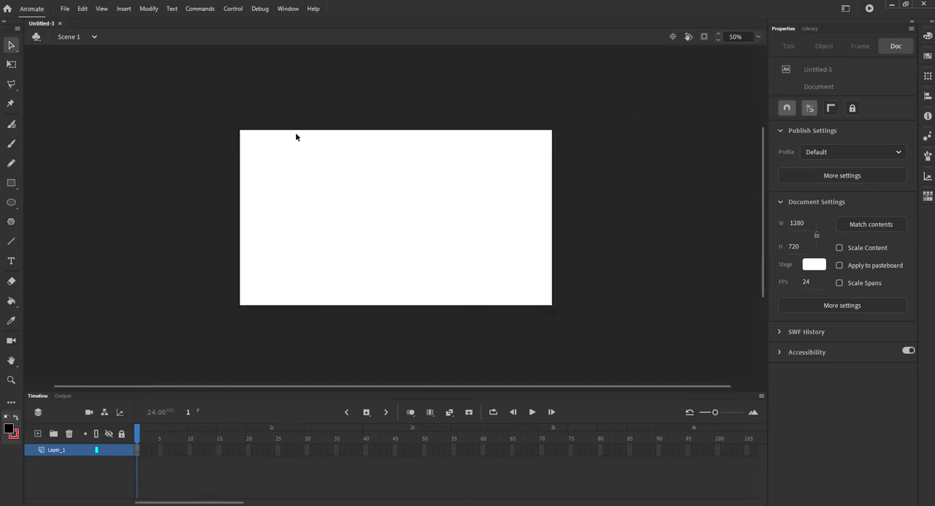
click(68, 10)
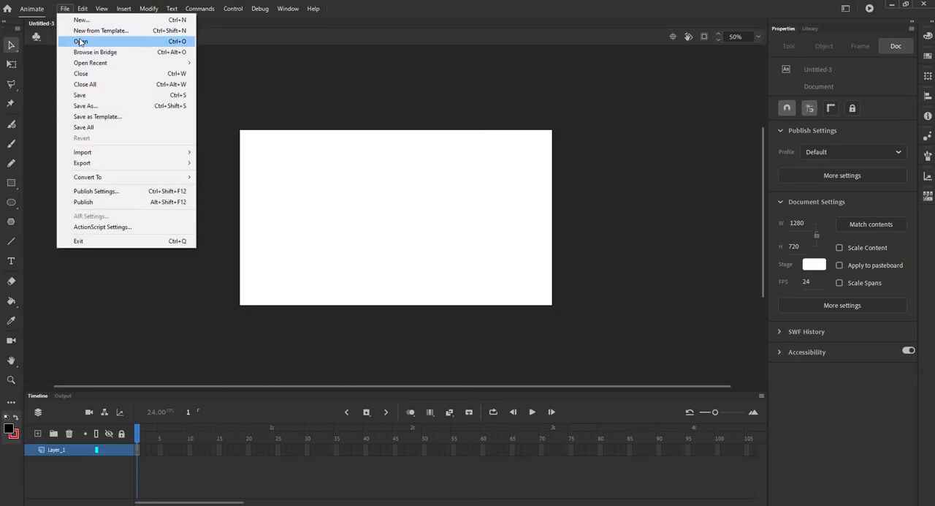
mouse_move(93, 155)
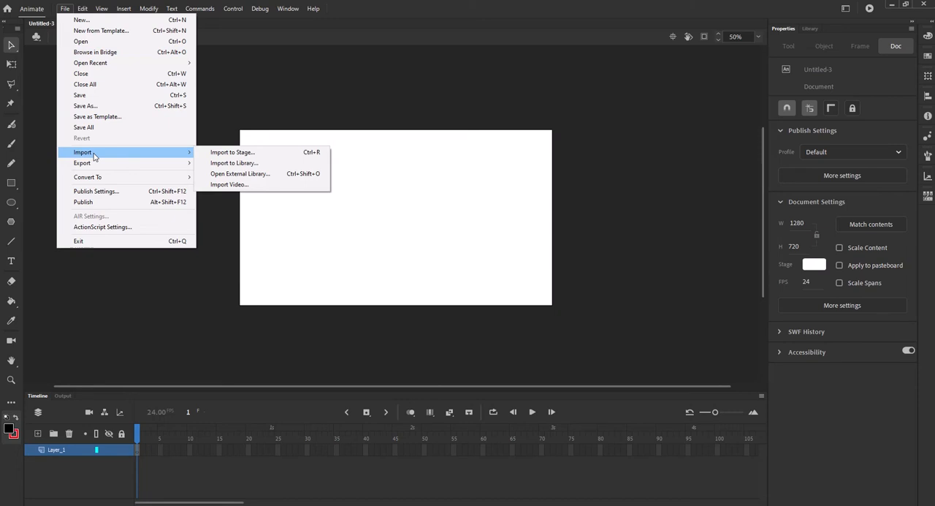
click(261, 157)
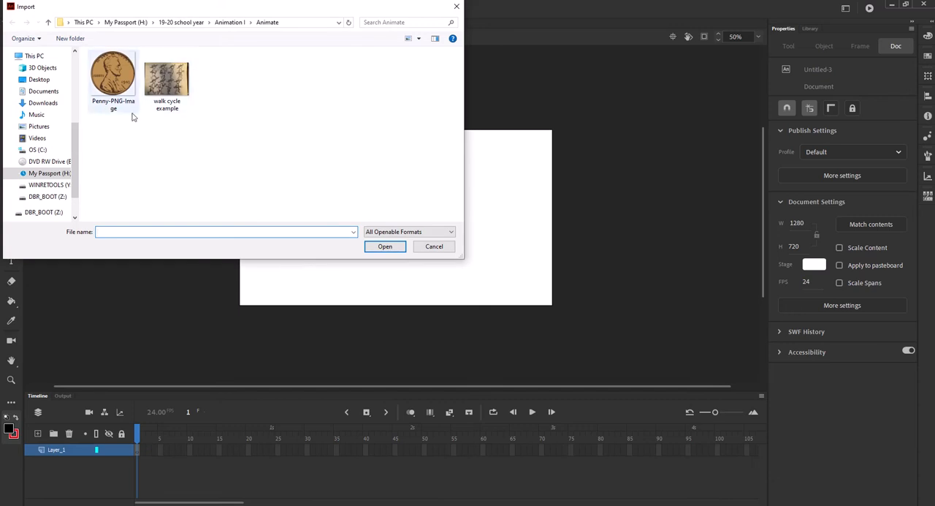
click(176, 78)
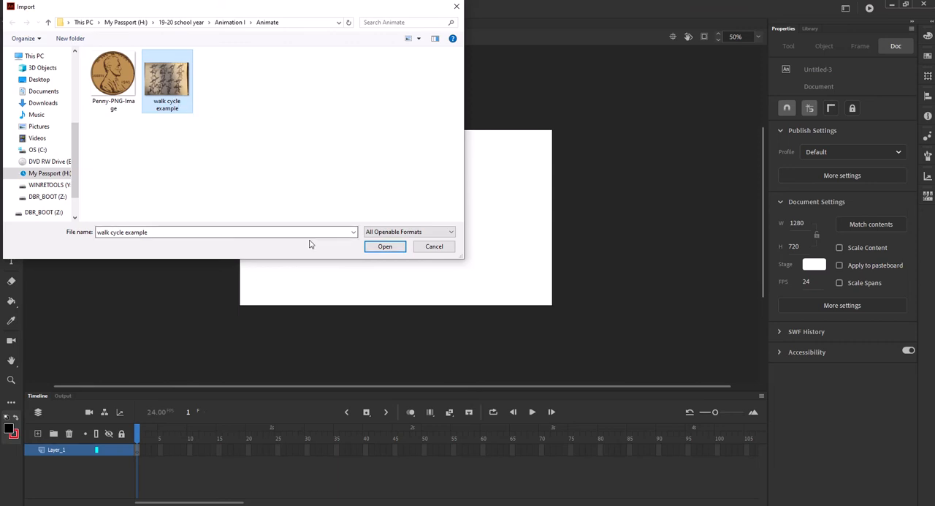
click(380, 247)
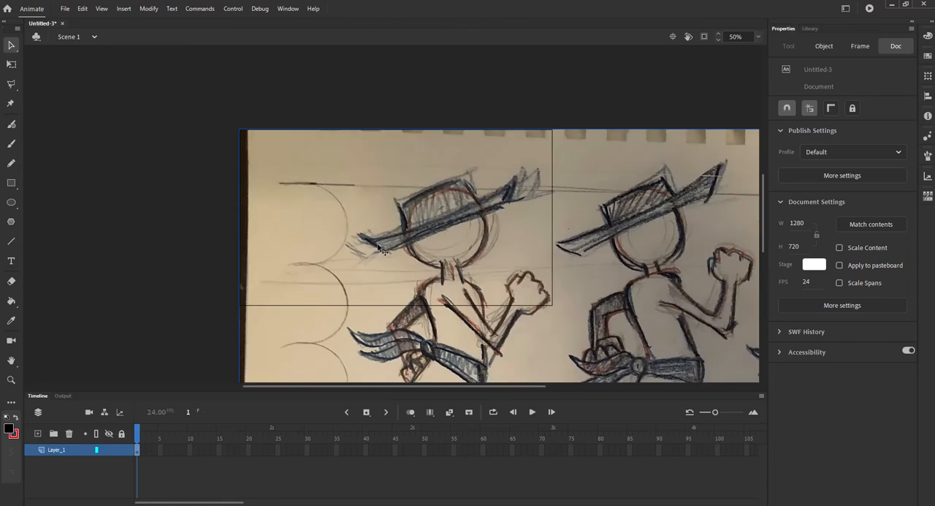
Step: Scale the imported walk cycle image down to about 1741 x 1306 pixels with Free Transform
key(ctrl+minus)
key(ctrl+minus)
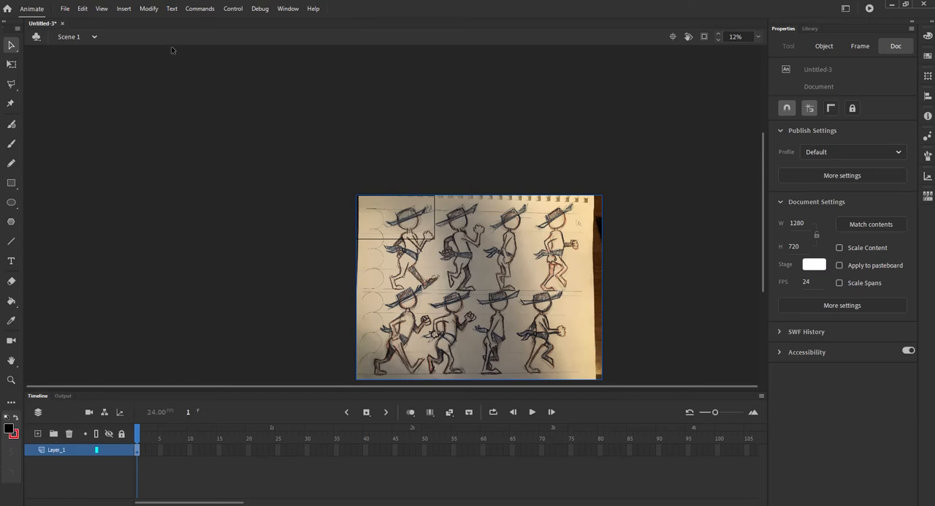
click(11, 65)
key(ctrl+a)
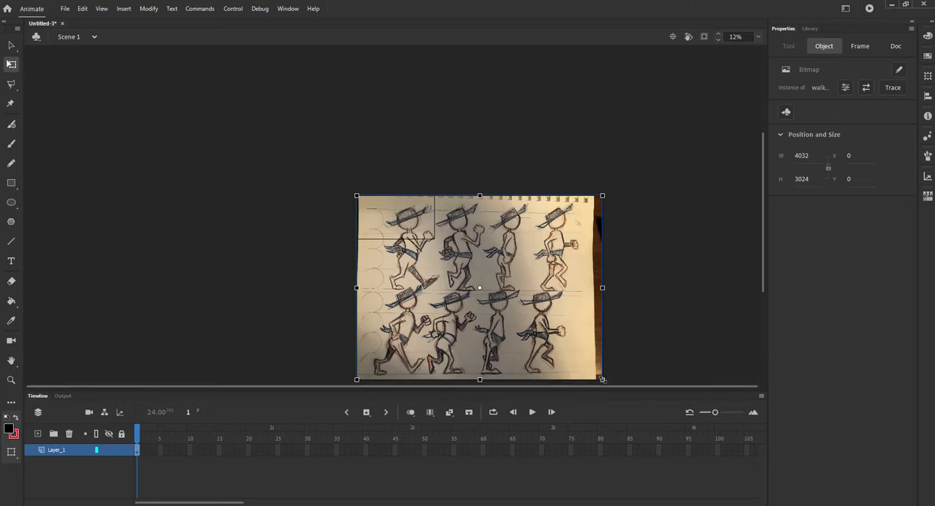
drag(603, 379, 548, 340)
drag(520, 295, 476, 250)
drag(505, 294, 461, 250)
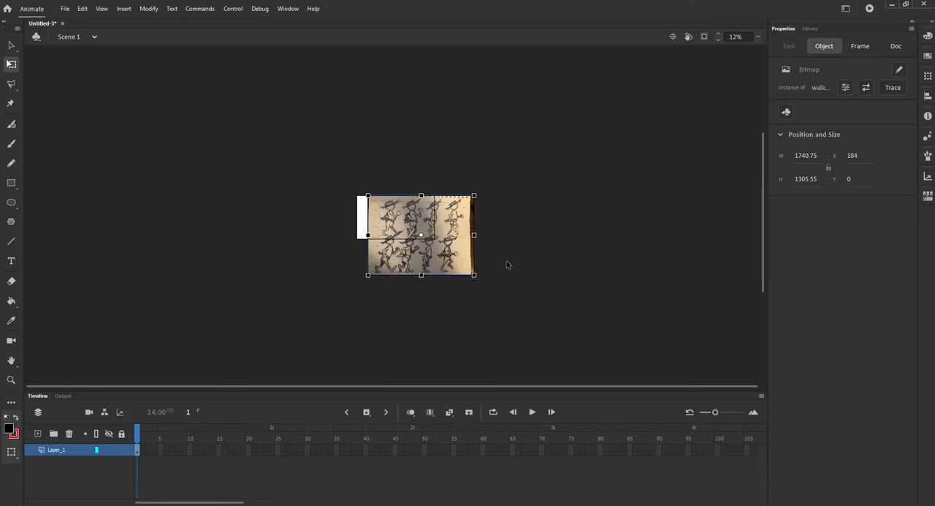
Step: Rotate the sketch image slightly counterclockwise to level its guide lines and move it below the stage to about X 476, Y 785
click(758, 36)
click(772, 90)
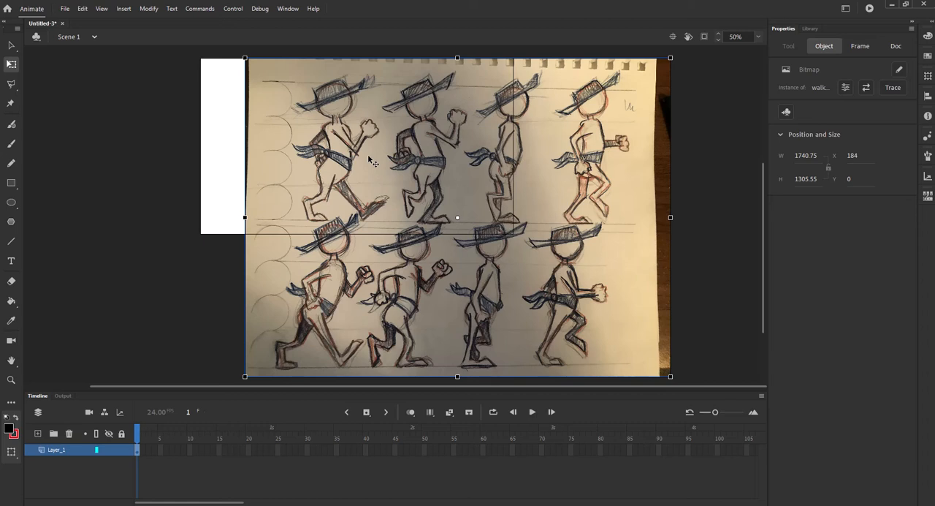
drag(682, 62, 680, 58)
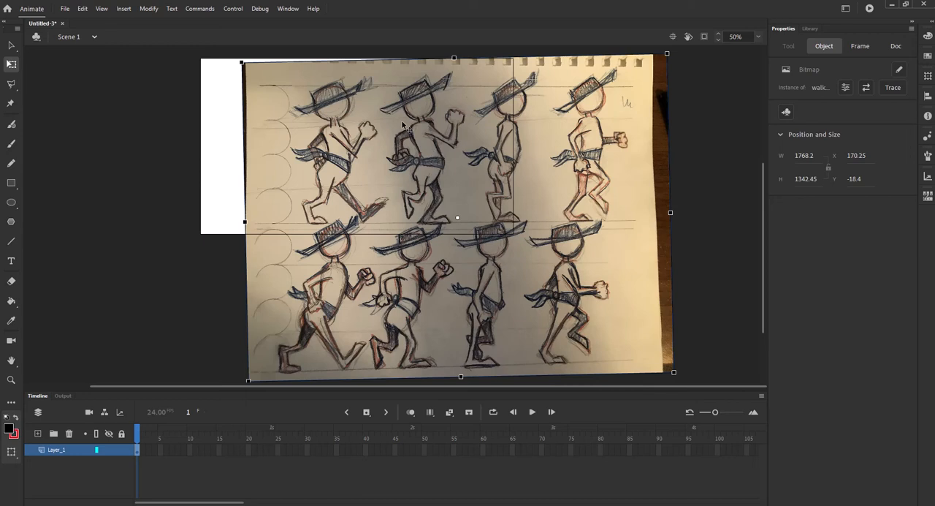
drag(402, 126, 477, 321)
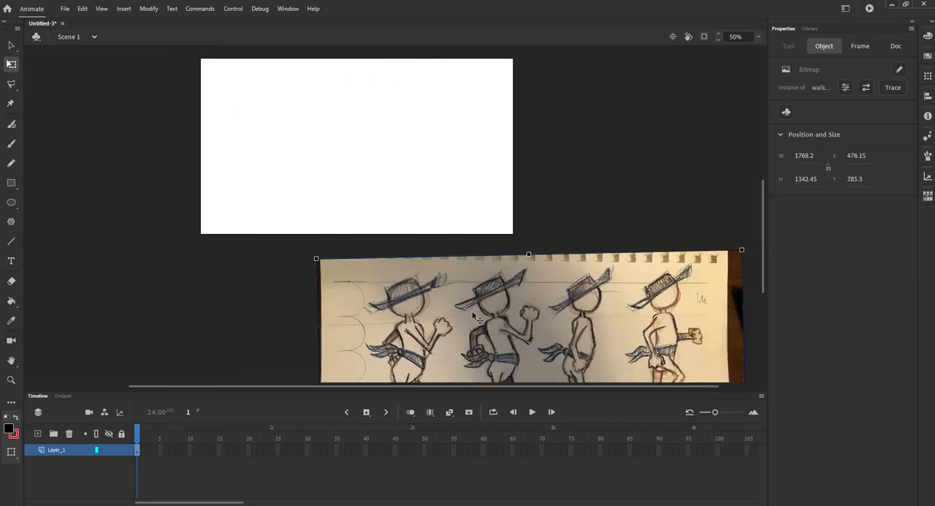
drag(546, 207, 490, 136)
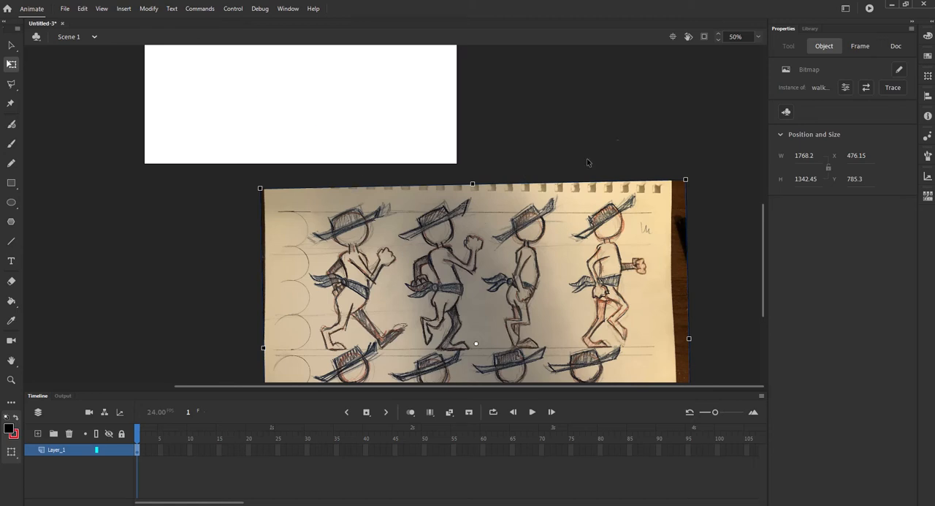
Step: Create a new movie clip symbol named Walking
click(811, 28)
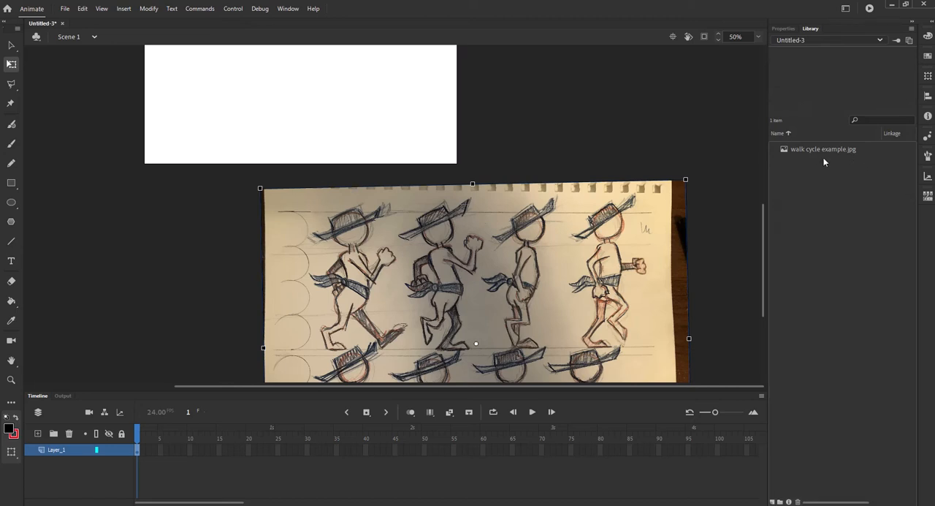
click(125, 9)
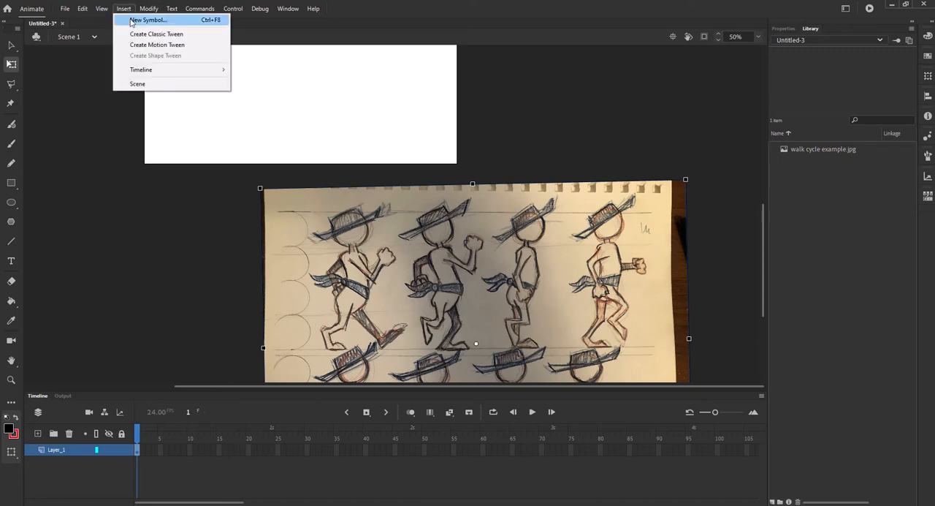
click(132, 20)
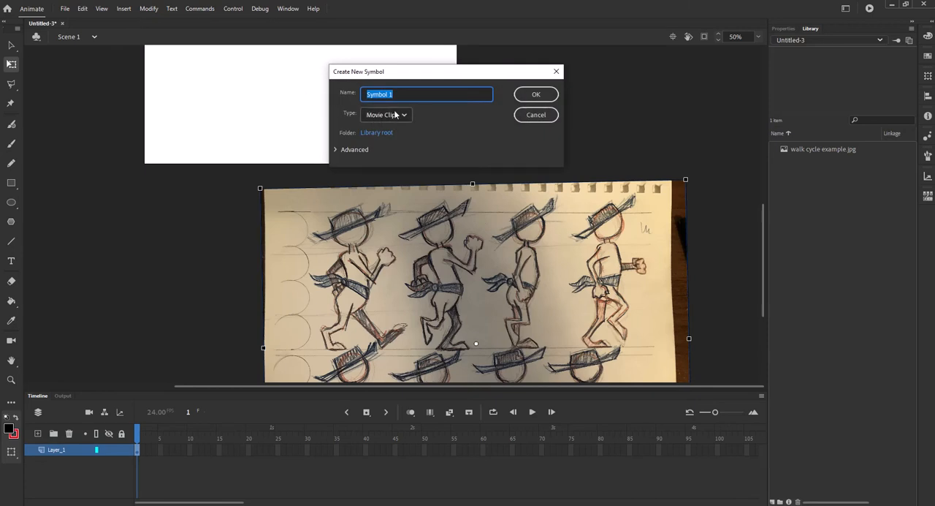
text(Walking)
click(532, 97)
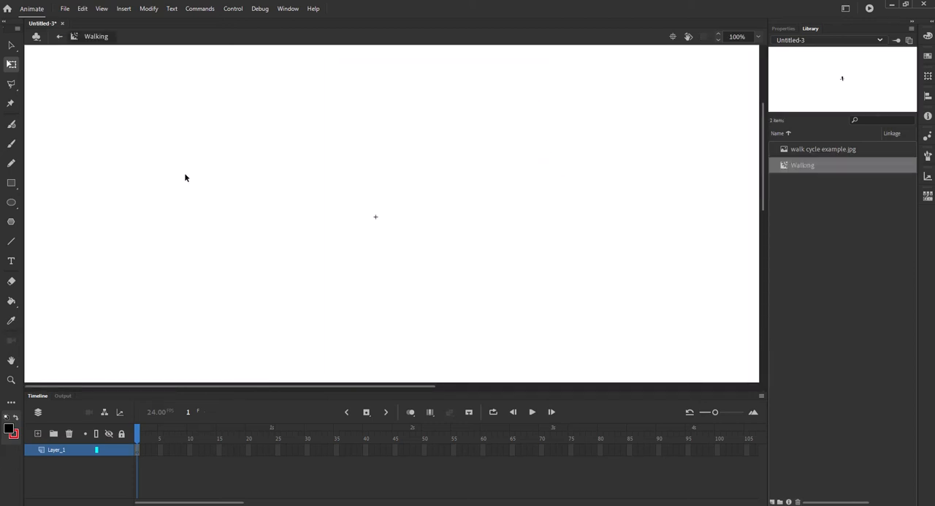
Step: Return to Scene 1 and convert the sketch image into a movie clip symbol named Walking2
scroll(340, 169, down, 5)
scroll(340, 169, up, 4)
key(ctrl+minus)
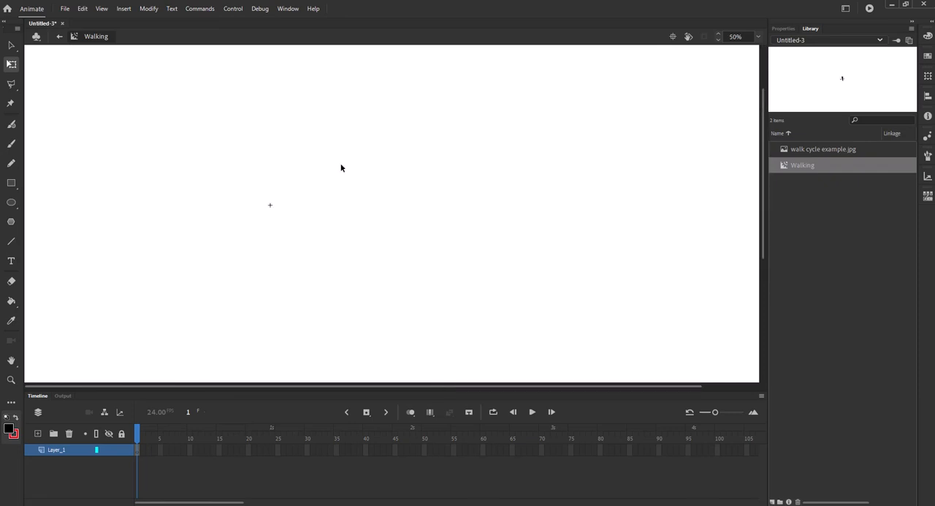
double_click(84, 49)
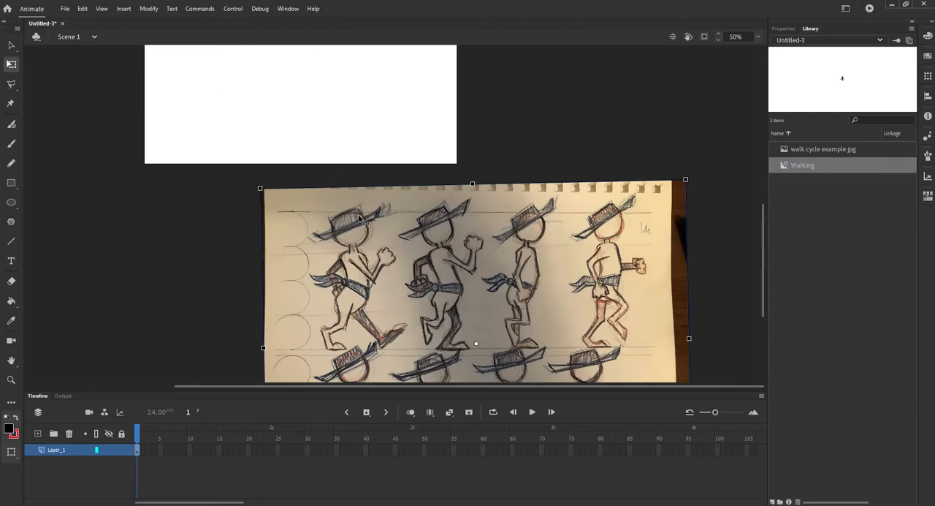
key(F8)
text(Walking)
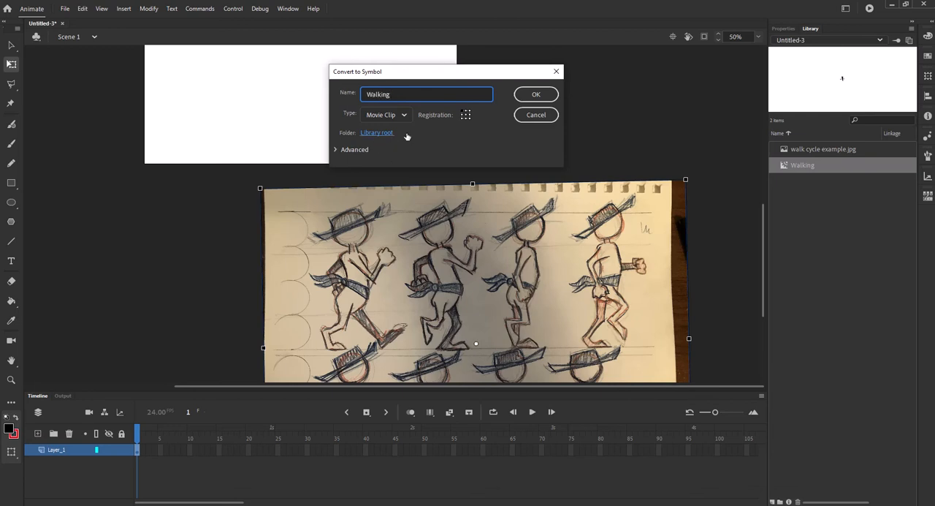
click(536, 94)
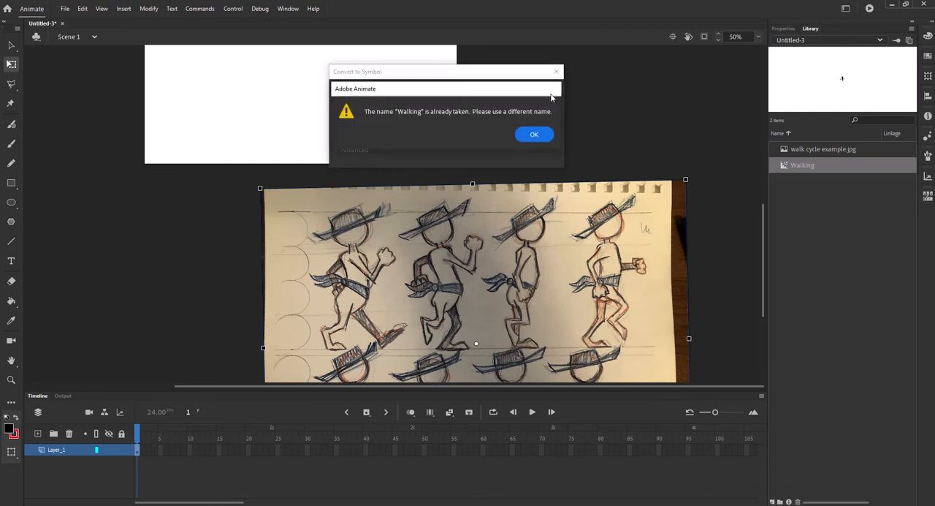
click(534, 134)
click(405, 95)
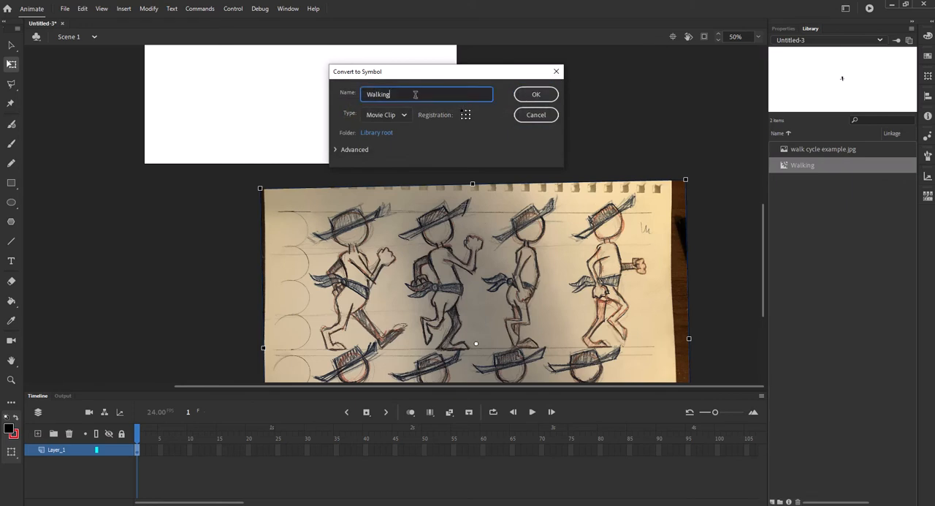
text(2)
click(538, 94)
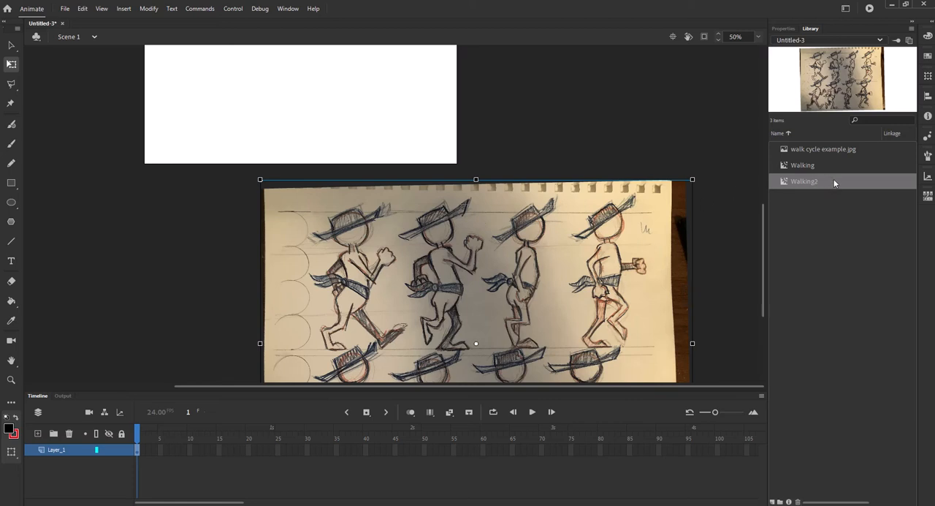
Step: Open the Walking2 symbol for editing and move the sketch image off to the right of its registration point
double_click(834, 182)
double_click(896, 181)
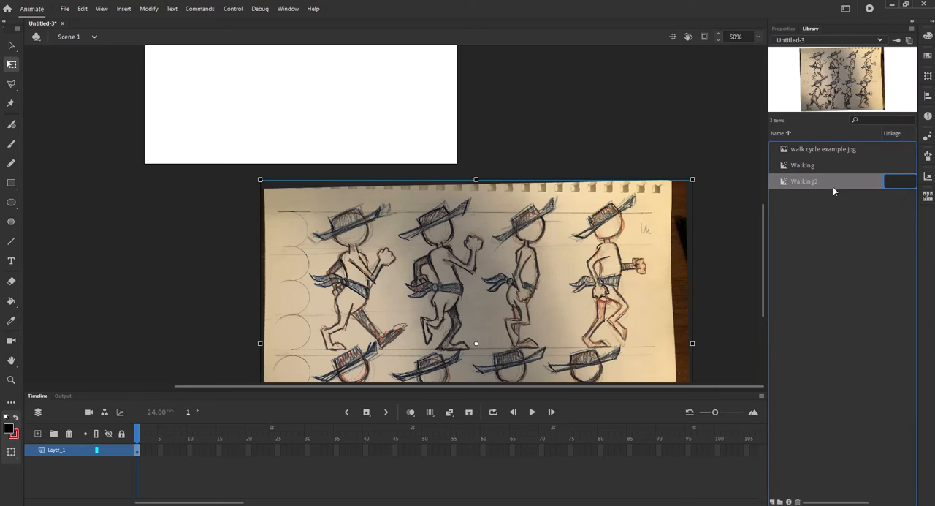
double_click(786, 182)
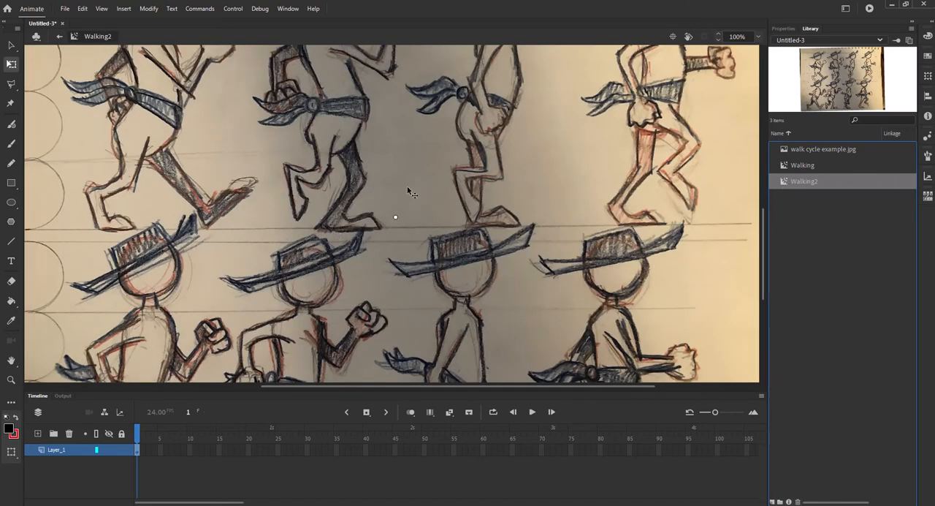
drag(430, 167, 484, 333)
key(ctrl+minus)
key(ctrl+minus)
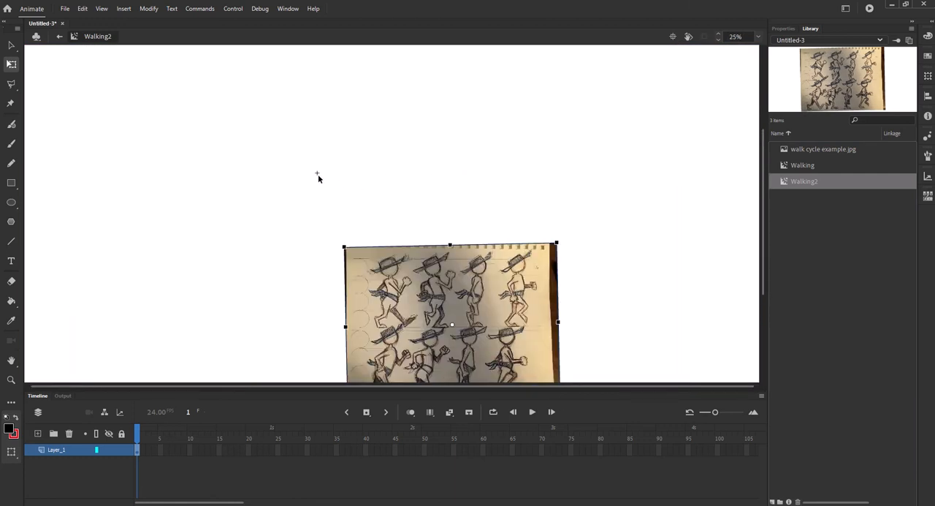
drag(437, 294, 516, 210)
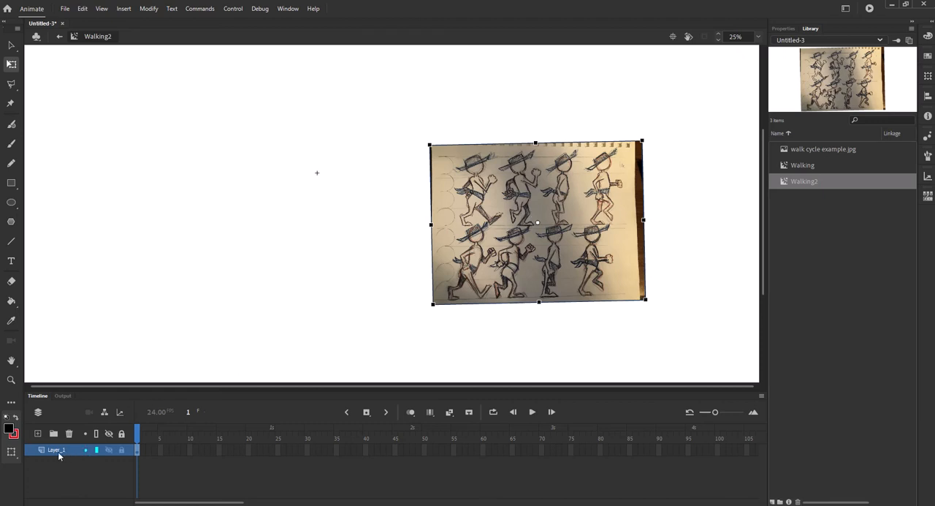
Step: Rename the sketch image's layer as Source and extend its frames to frame 16
text(Source)
click(95, 465)
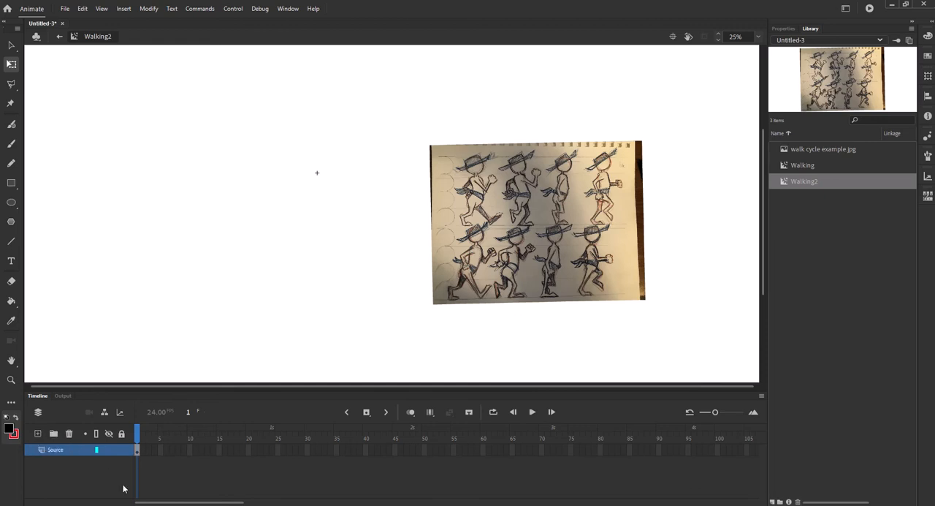
click(224, 451)
key(F5)
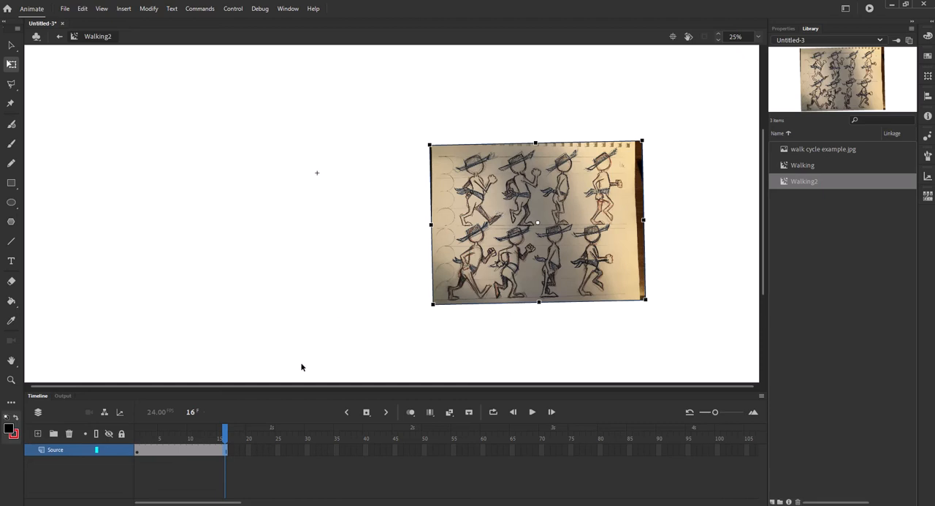
Step: Add a new layer above the Source layer and name it walking
click(39, 434)
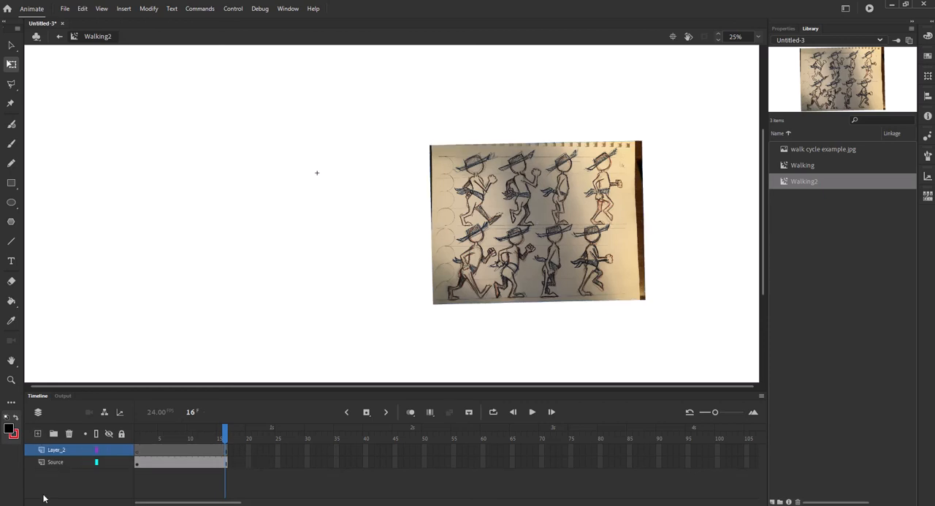
click(53, 452)
double_click(53, 452)
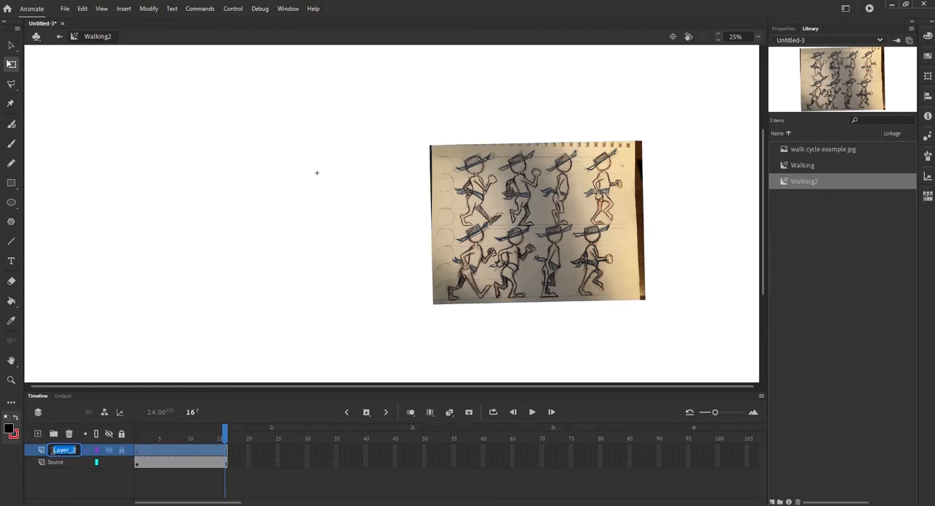
text(walking)
key(Return)
Step: Go to the first frame of the Source layer and switch from the Polygon tool to the freehand Lasso tool
click(139, 463)
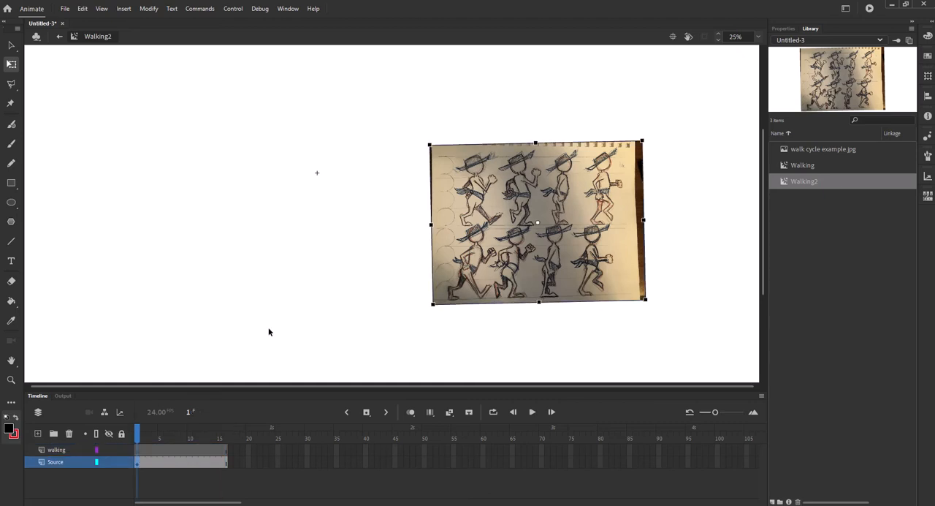
key(ctrl+equal)
drag(294, 189, 423, 230)
mouse_move(627, 191)
mouse_down()
mouse_move(519, 183)
mouse_move(526, 169)
mouse_up()
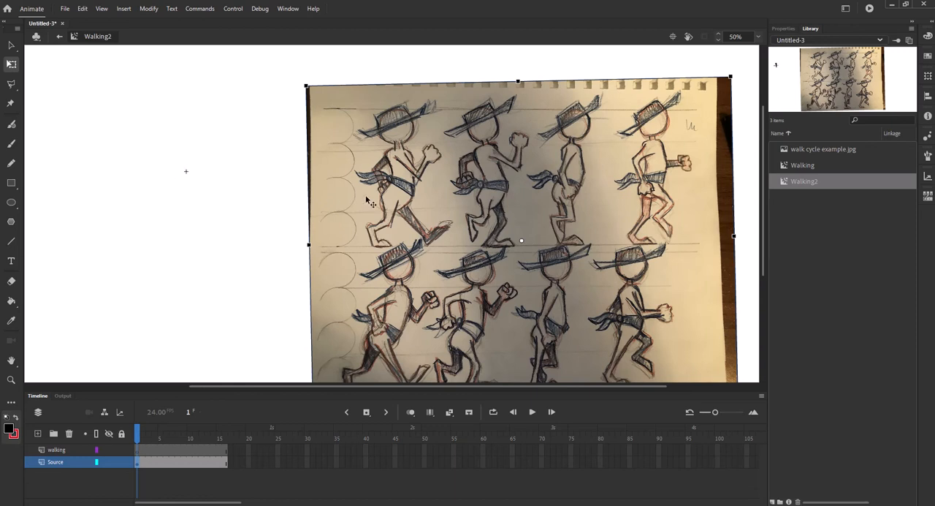
click(12, 87)
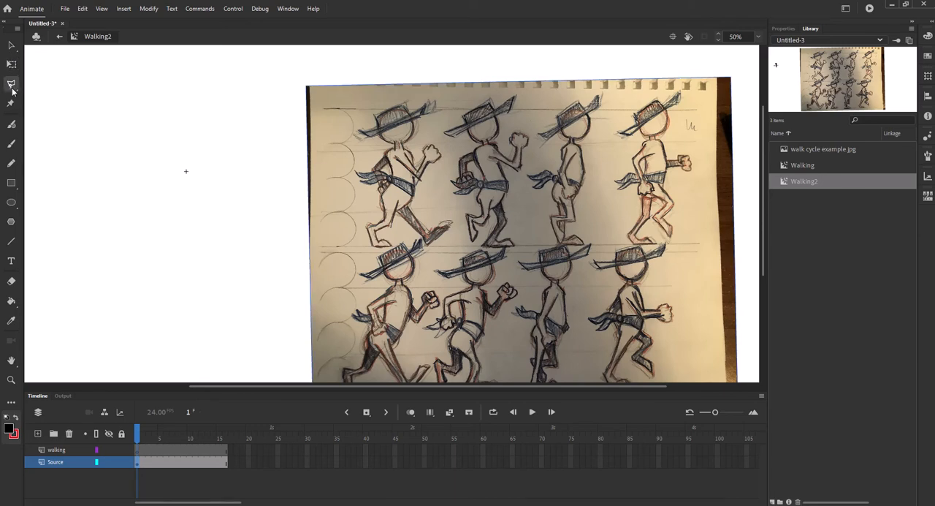
click(12, 89)
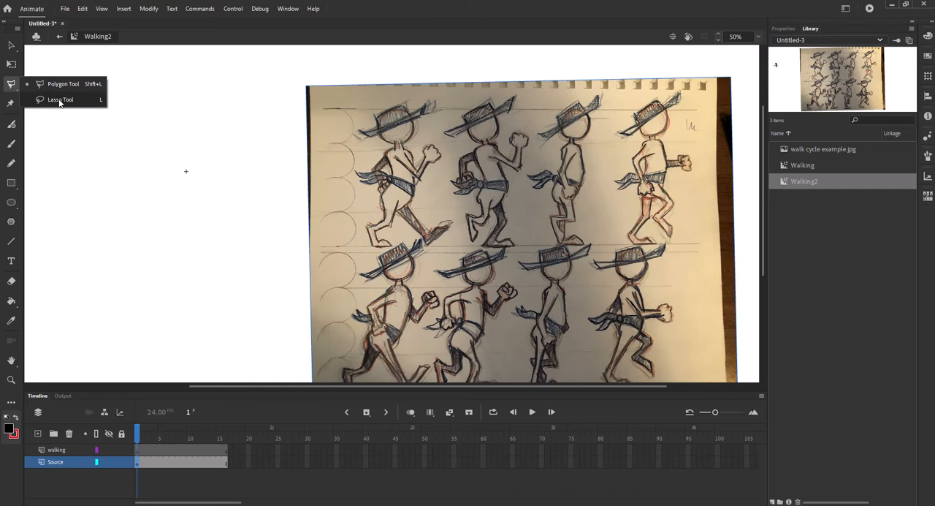
click(59, 100)
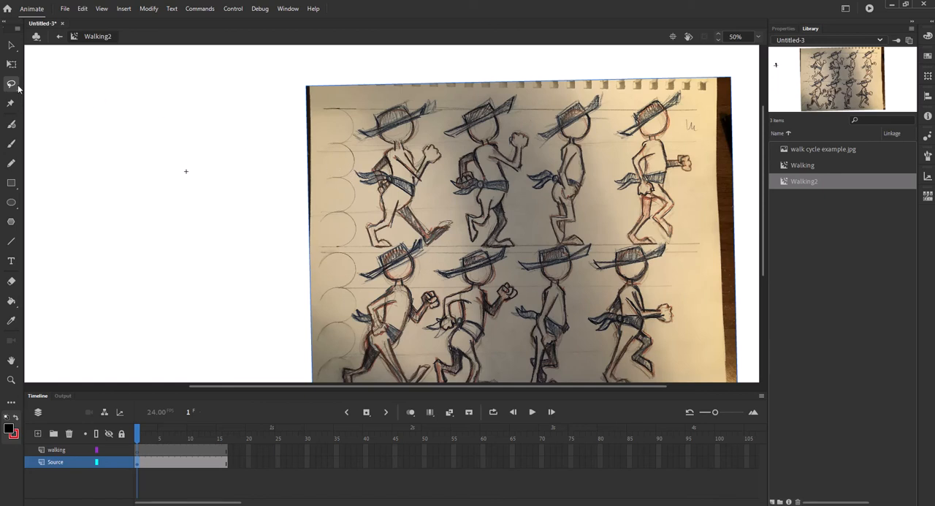
Step: Break apart the sketch image on frame 1 of the Source layer and deselect it
click(141, 462)
click(139, 462)
click(447, 160)
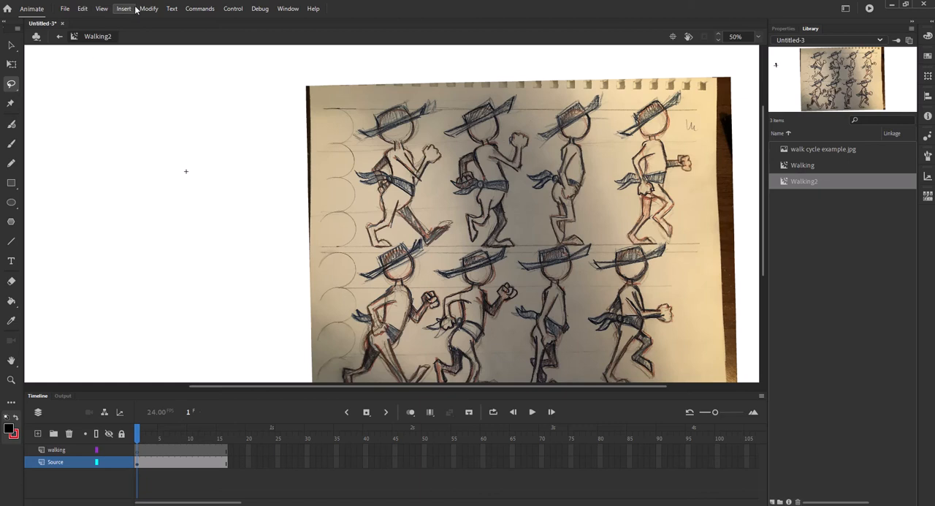
click(12, 44)
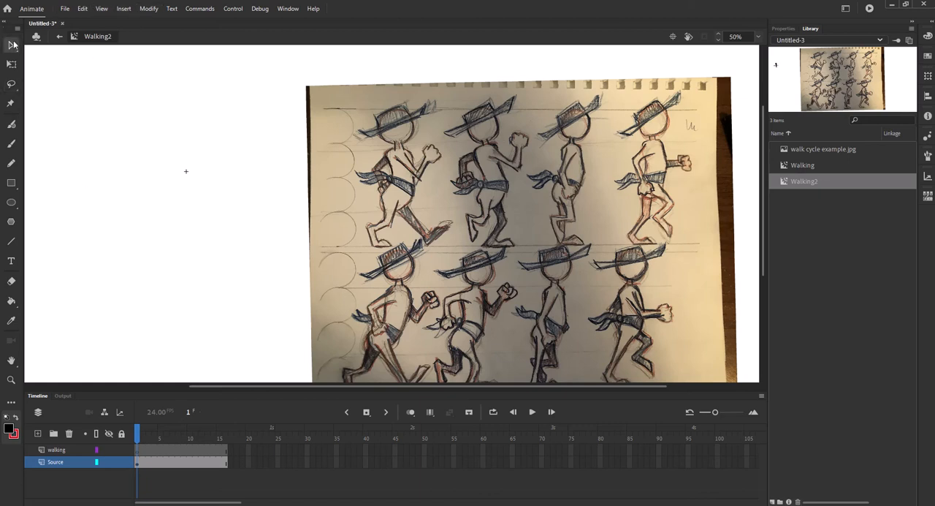
click(376, 157)
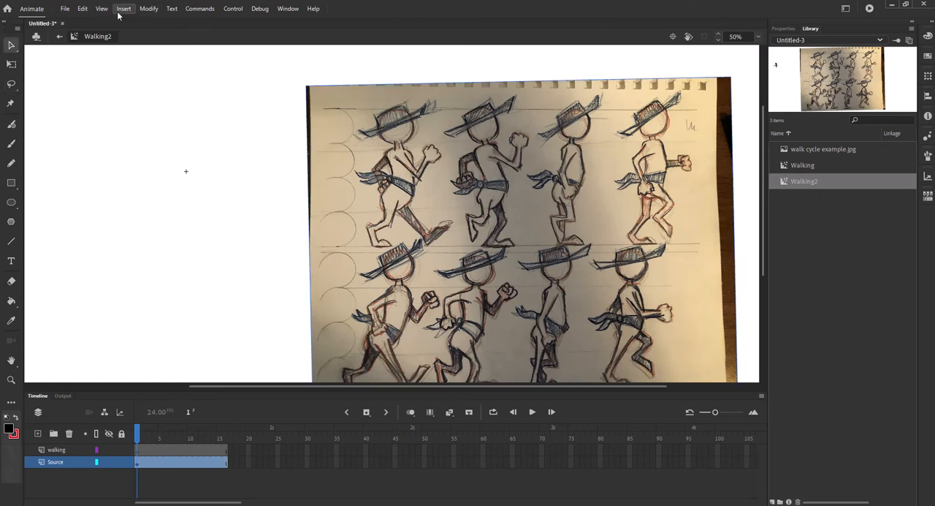
click(147, 9)
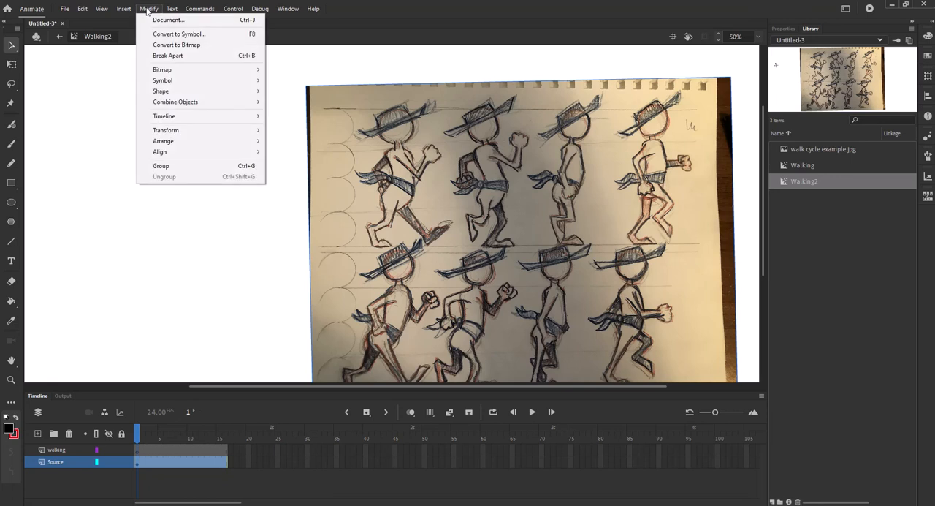
click(175, 55)
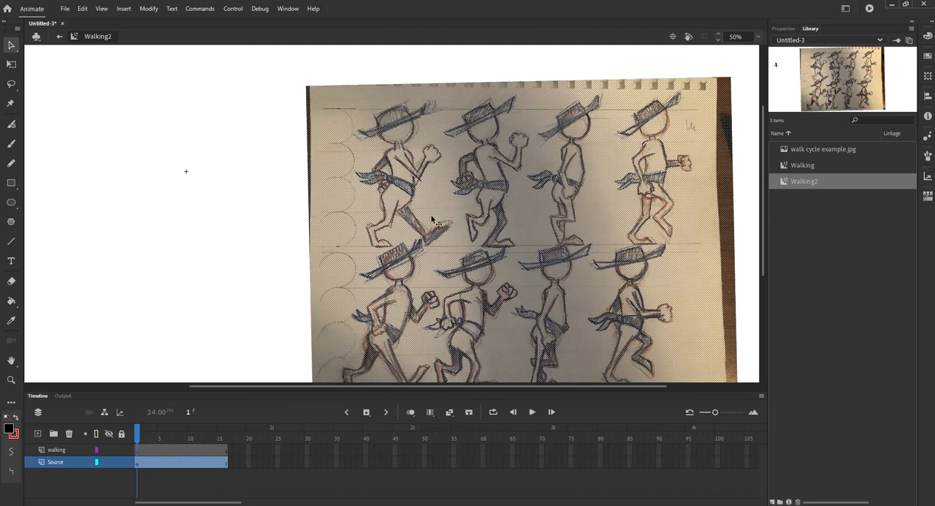
click(12, 85)
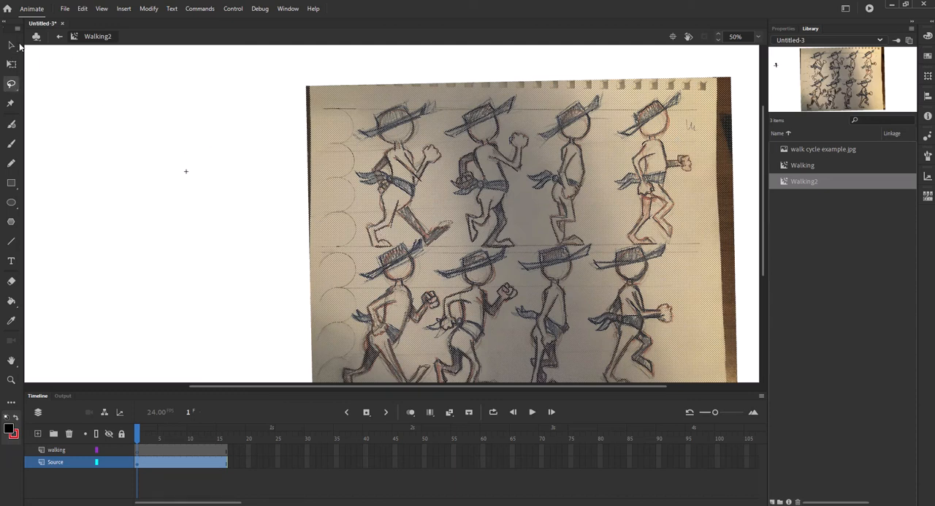
click(12, 46)
click(214, 177)
Step: Lasso around the first walking pose in the sketch's upper row and copy it
click(11, 83)
mouse_move(356, 110)
mouse_down()
mouse_move(347, 143)
mouse_move(366, 149)
mouse_move(349, 171)
mouse_move(351, 188)
mouse_move(364, 191)
mouse_move(364, 250)
mouse_move(413, 238)
mouse_move(435, 252)
mouse_move(459, 230)
mouse_up()
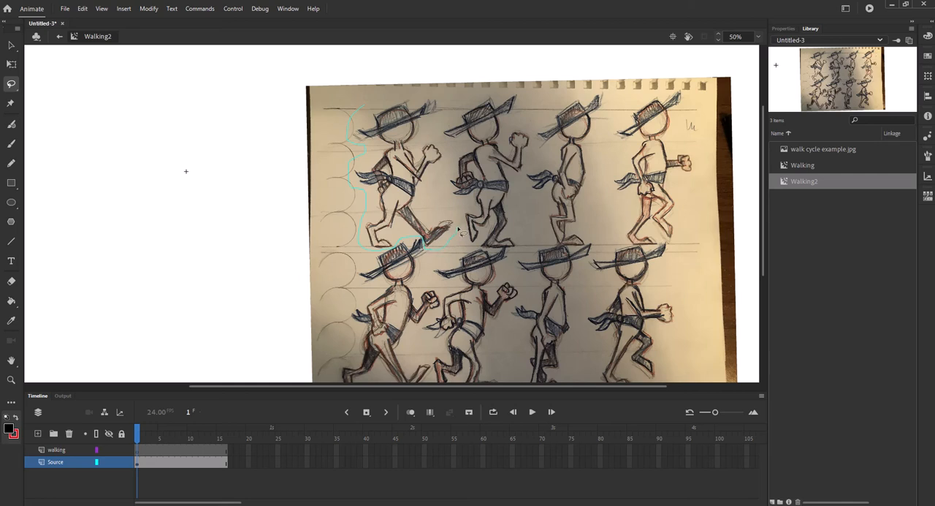
mouse_move(453, 199)
mouse_down()
mouse_move(441, 109)
mouse_move(395, 95)
mouse_up()
drag(372, 103, 373, 104)
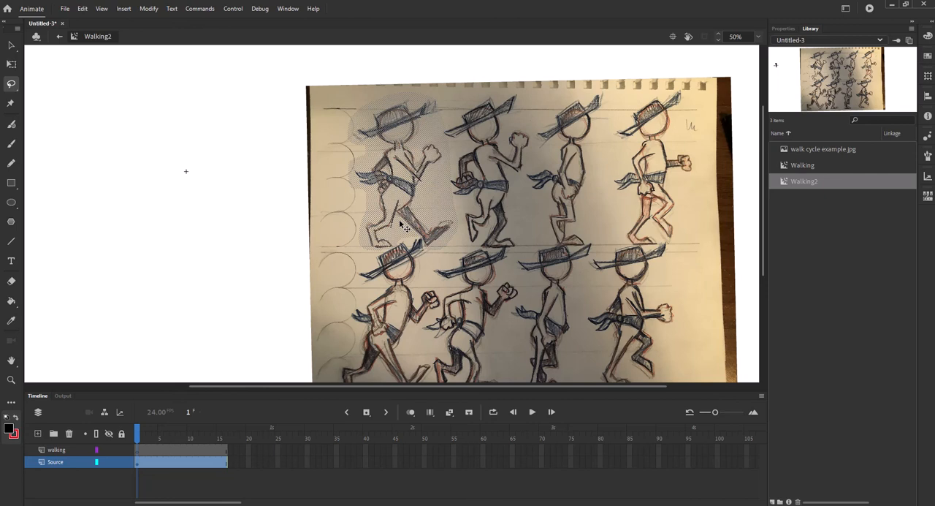
click(82, 8)
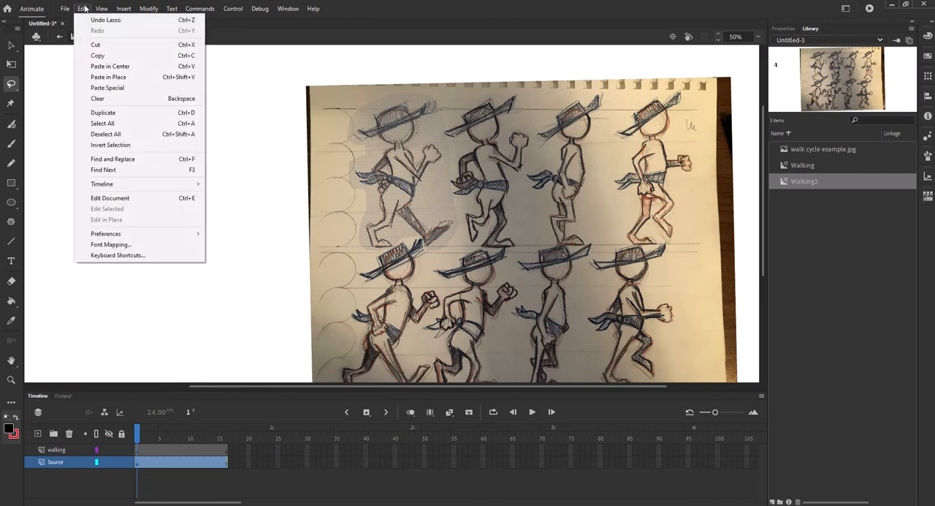
click(98, 55)
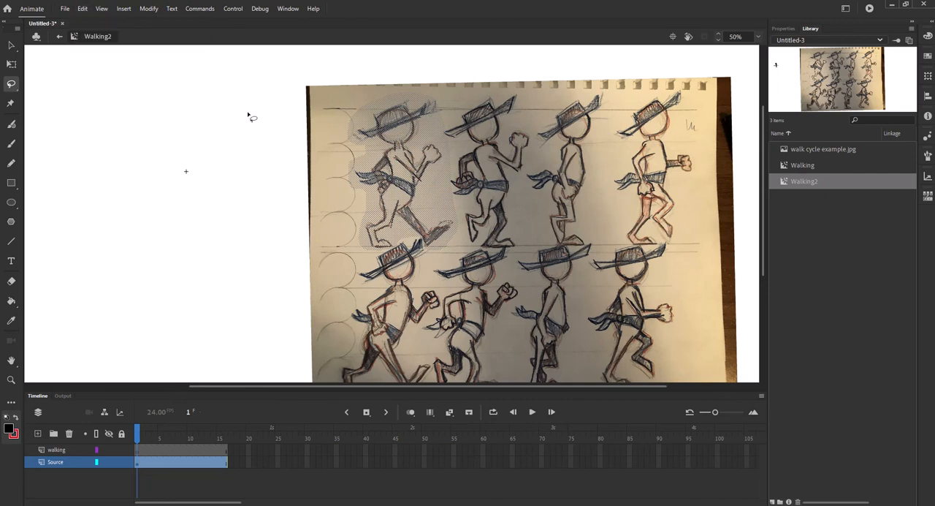
click(80, 9)
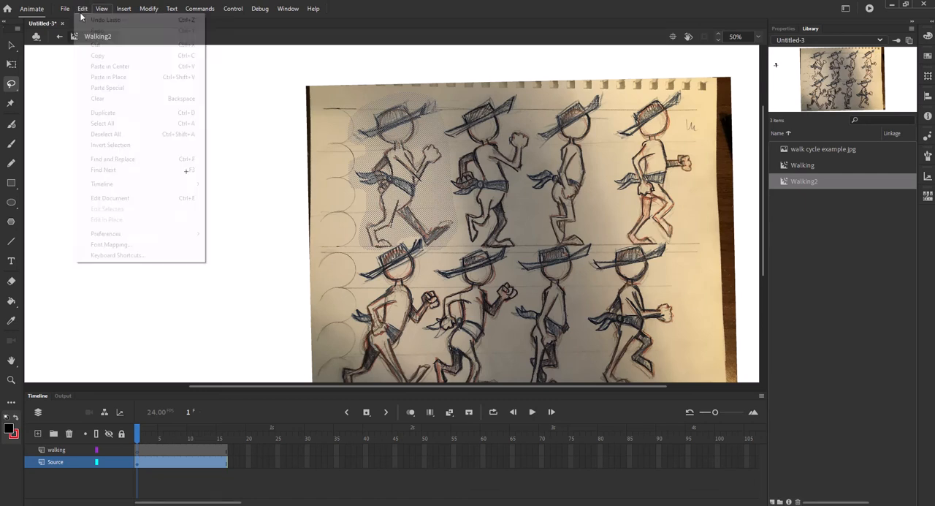
click(106, 67)
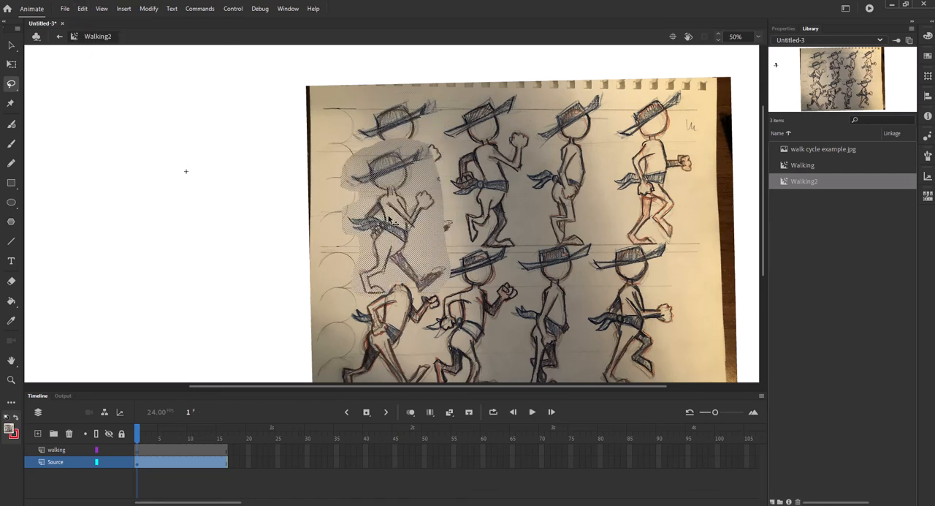
mouse_move(399, 219)
mouse_down()
mouse_move(241, 192)
mouse_move(206, 175)
mouse_up()
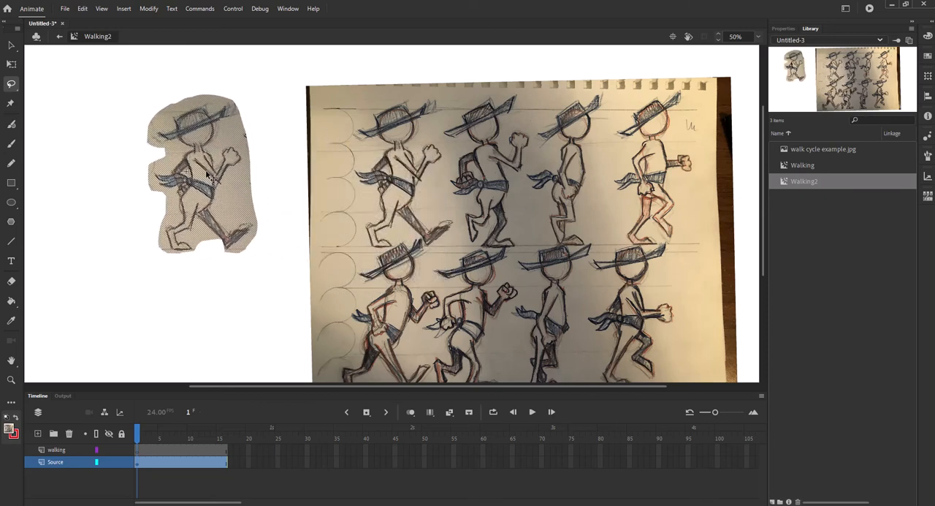
key(ctrl+z)
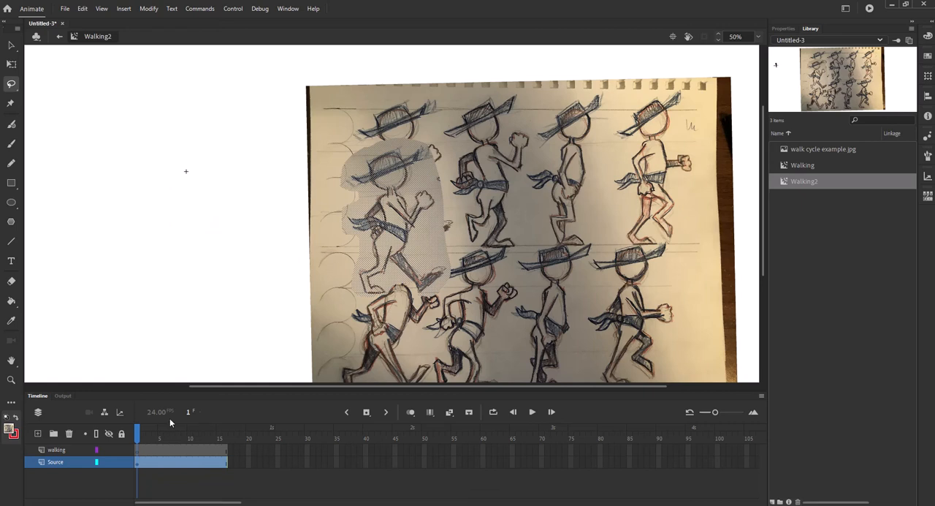
key(ctrl+z)
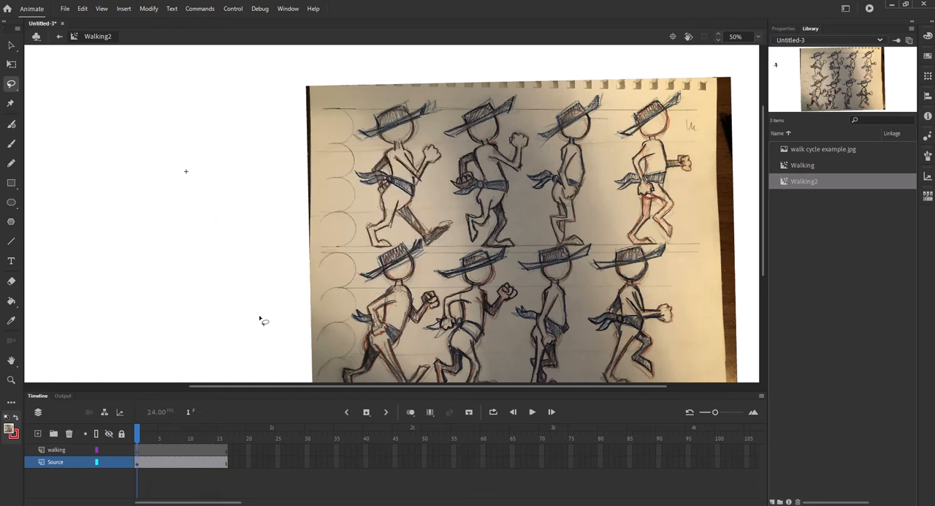
key(ctrl+y)
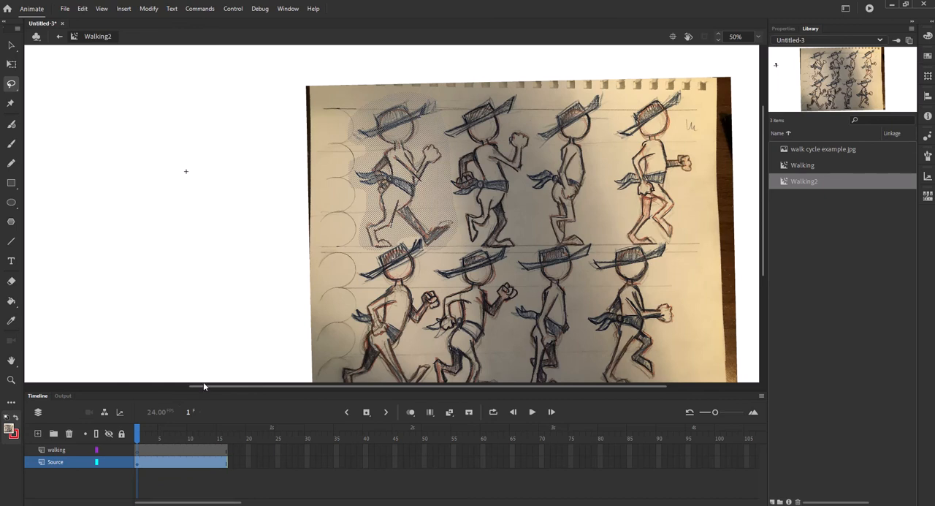
Step: Paste the copied first pose into frame 1 of the walking layer and move it over the symbol's registration point
click(137, 451)
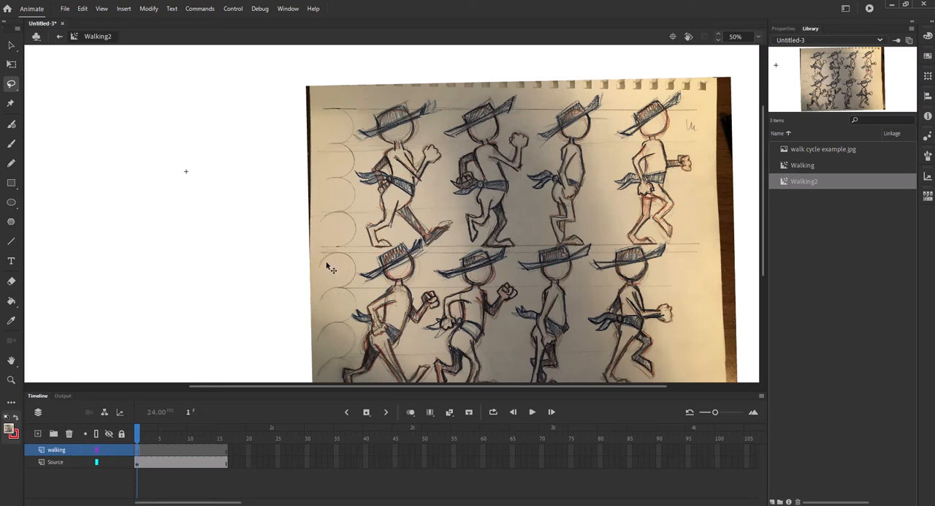
key(ctrl+v)
mouse_move(402, 219)
mouse_down()
mouse_move(270, 201)
mouse_move(250, 186)
mouse_move(193, 174)
mouse_up()
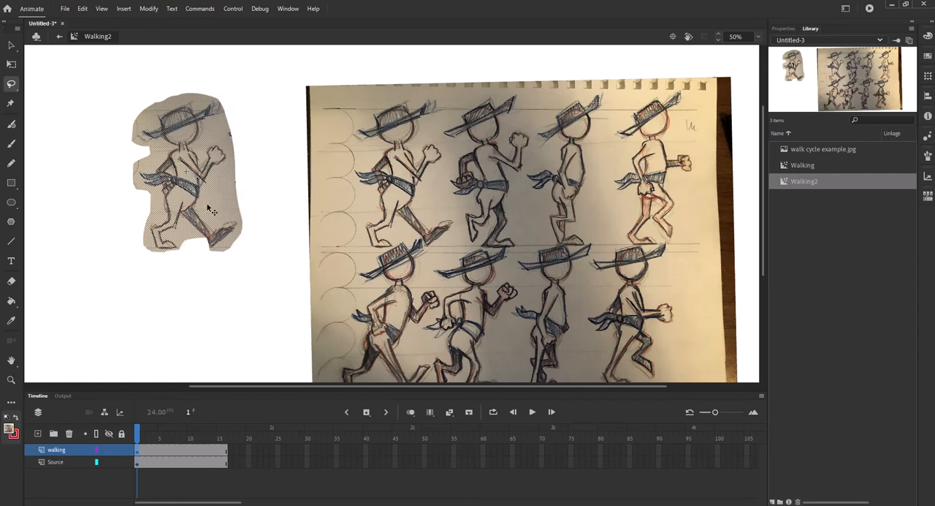
Step: Insert a blank keyframe at frame 3 of the walking layer and turn on onion skinning
click(148, 452)
key(Delete)
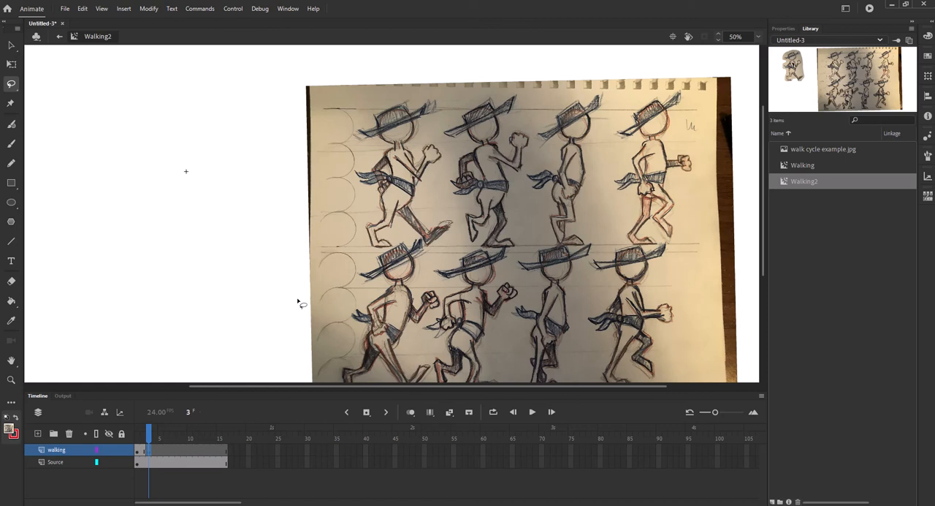
click(410, 412)
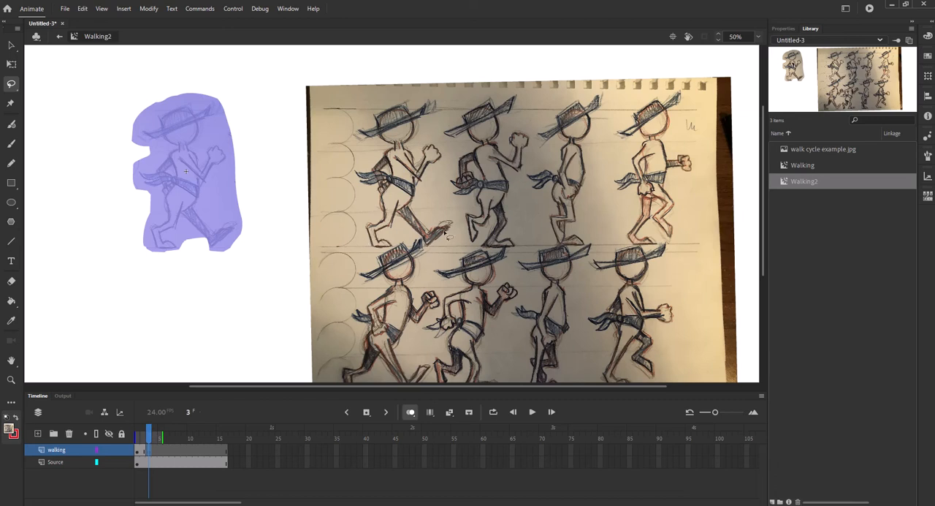
Step: Outline the second walking pose in the sketch's upper row with the Polygon tool and copy the selection
click(10, 85)
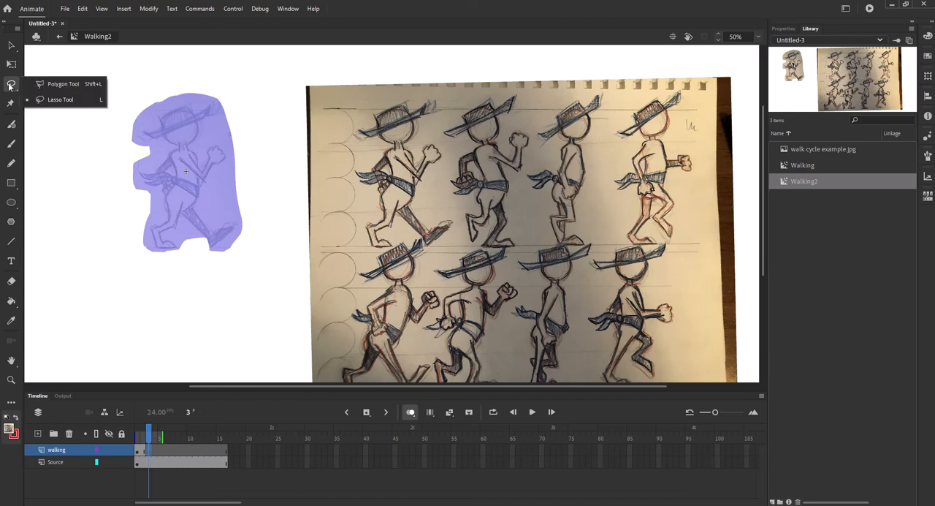
click(47, 86)
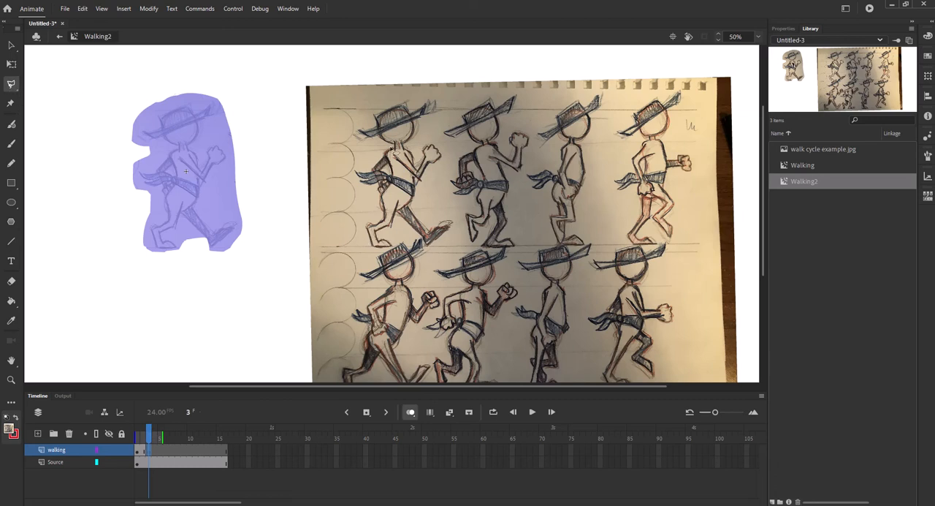
click(450, 109)
click(455, 121)
click(436, 131)
click(460, 143)
click(469, 147)
click(450, 164)
click(448, 202)
click(465, 202)
click(464, 213)
click(466, 244)
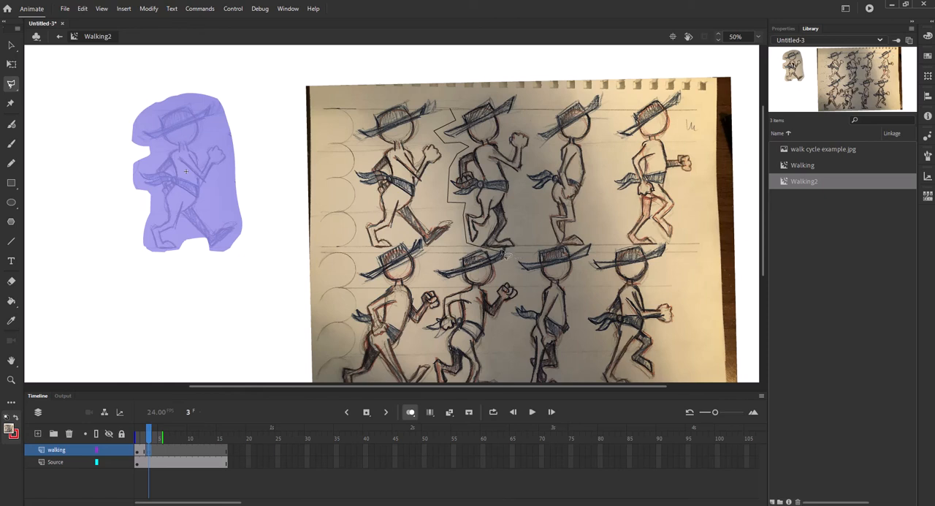
click(523, 247)
click(517, 189)
click(527, 168)
click(532, 136)
click(520, 92)
click(503, 92)
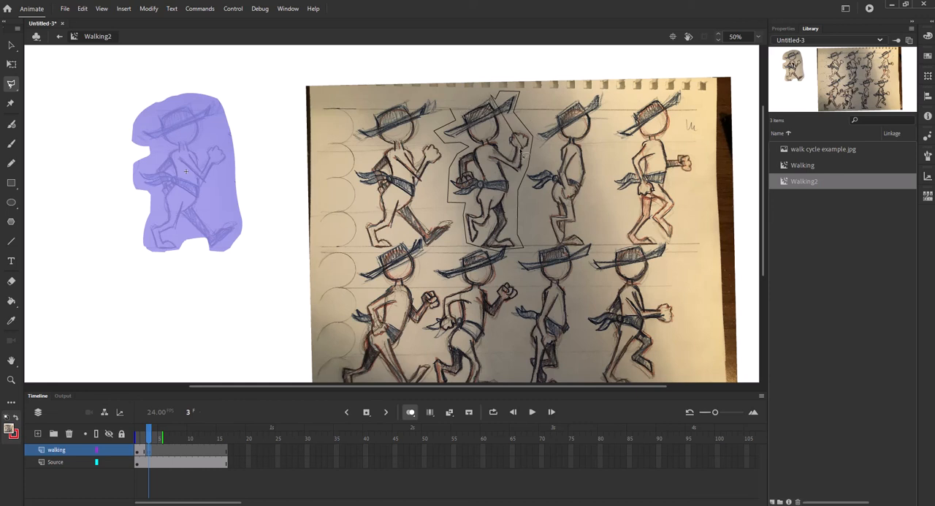
click(463, 103)
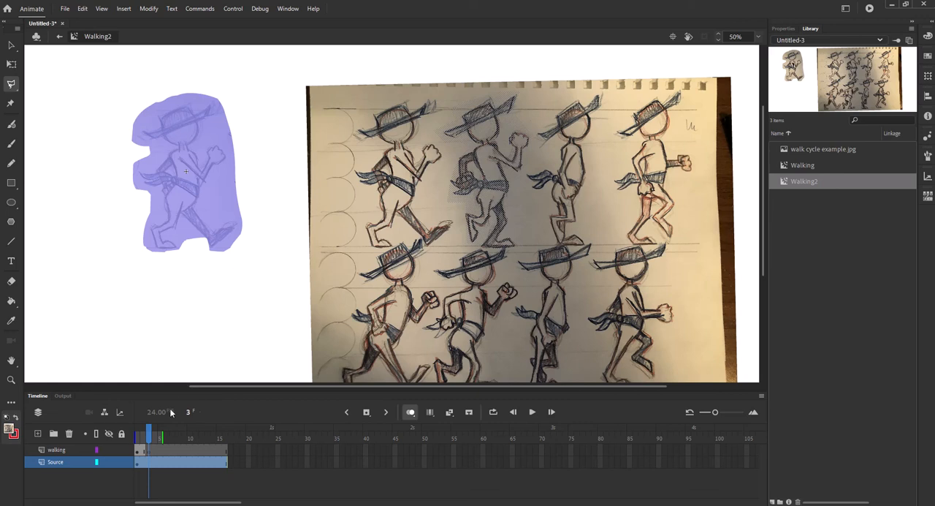
Step: Paste the copied second pose into frame 3 of the walking layer and move it over the onion-skinned first pose
click(149, 452)
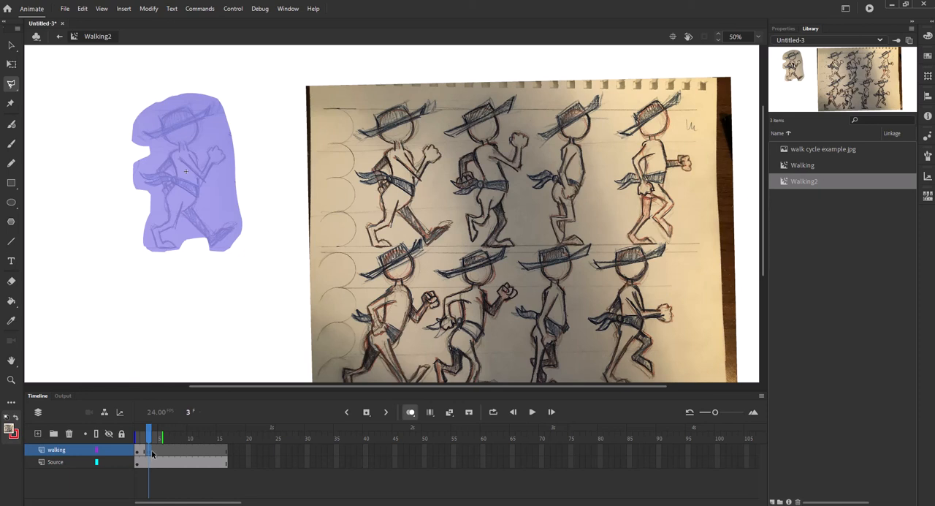
key(ctrl+v)
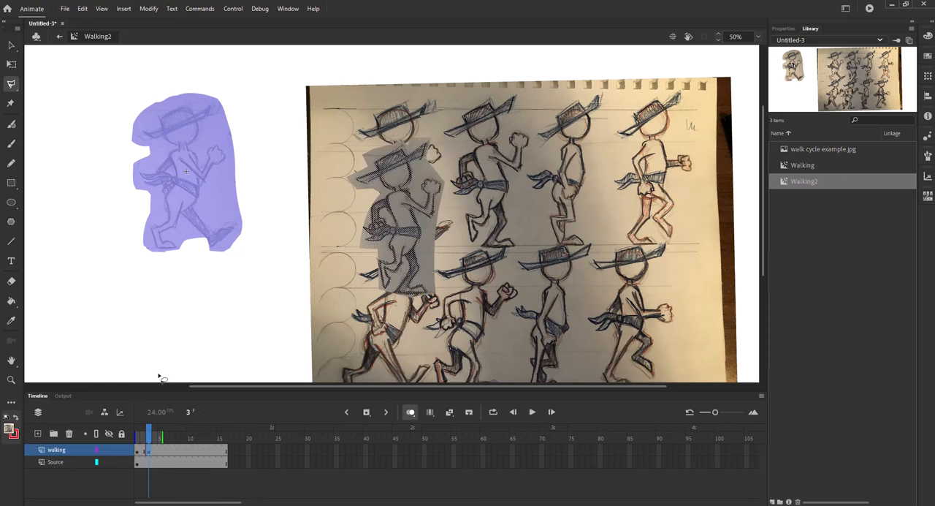
click(12, 45)
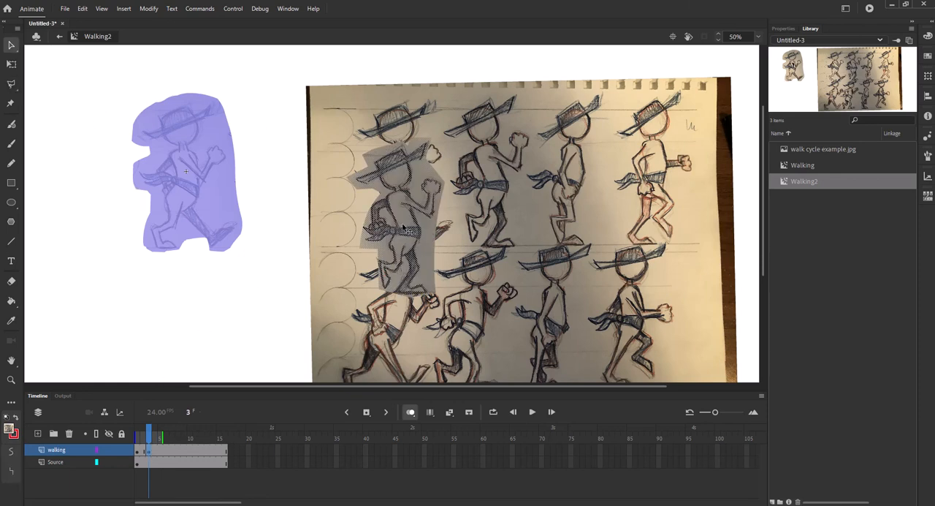
drag(403, 228, 196, 184)
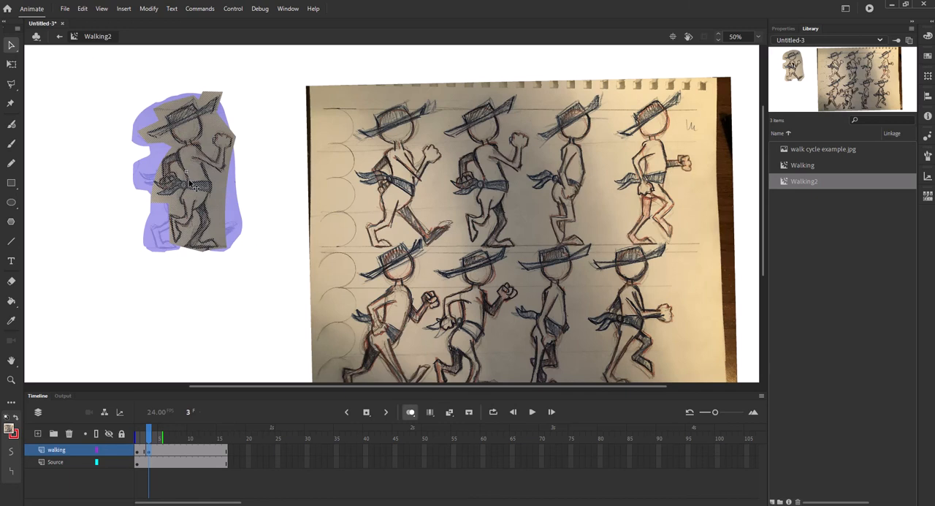
Step: Nudge the pasted second pose slightly left so its body lines up with the onion-skinned first pose
key(Left)
key(Left)
key(Left)
key(Left)
key(Left)
key(Left)
key(Left)
key(Left)
key(Left)
key(Left)
key(Left)
key(Left)
key(Left)
key(Left)
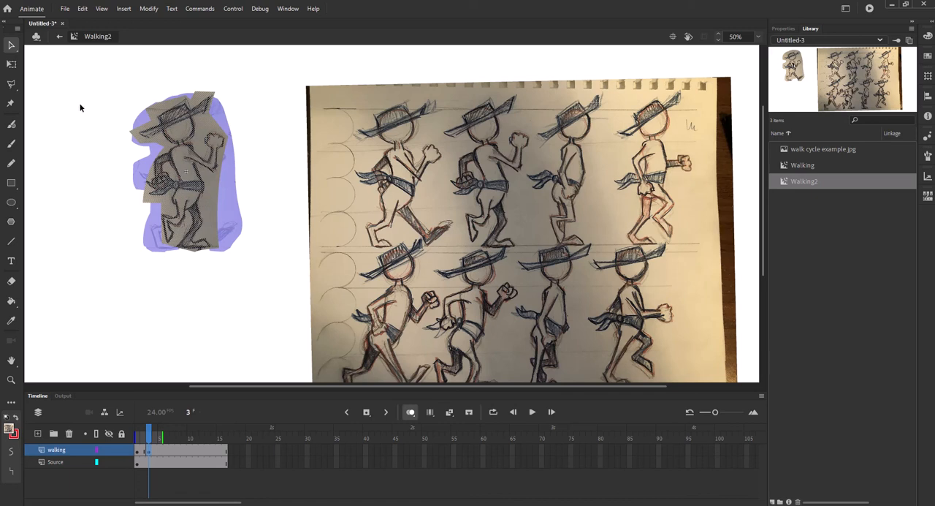
Step: Insert a blank keyframe at frame 5 of the walking layer
click(11, 83)
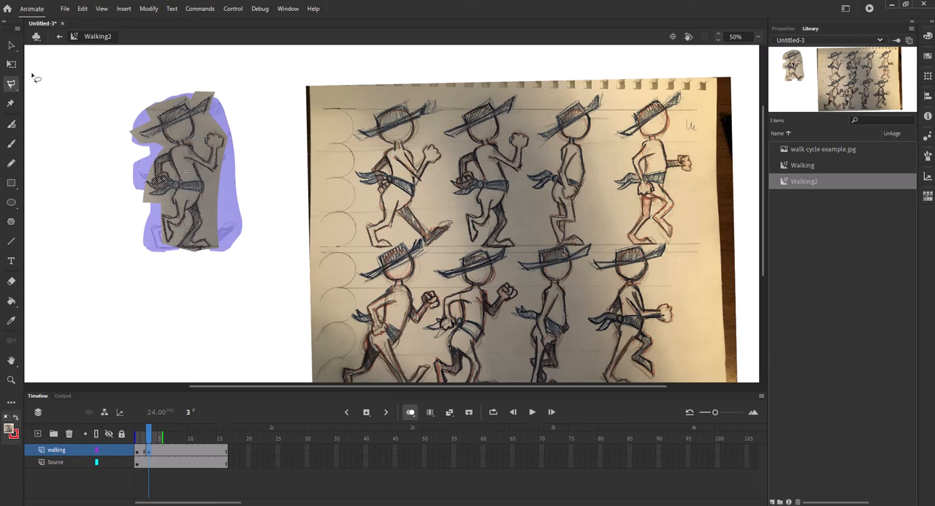
click(158, 453)
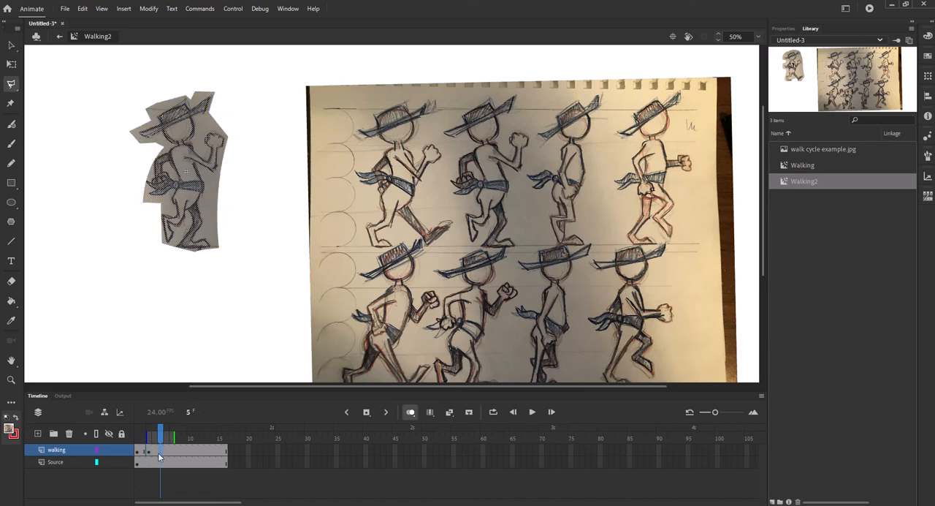
click(160, 450)
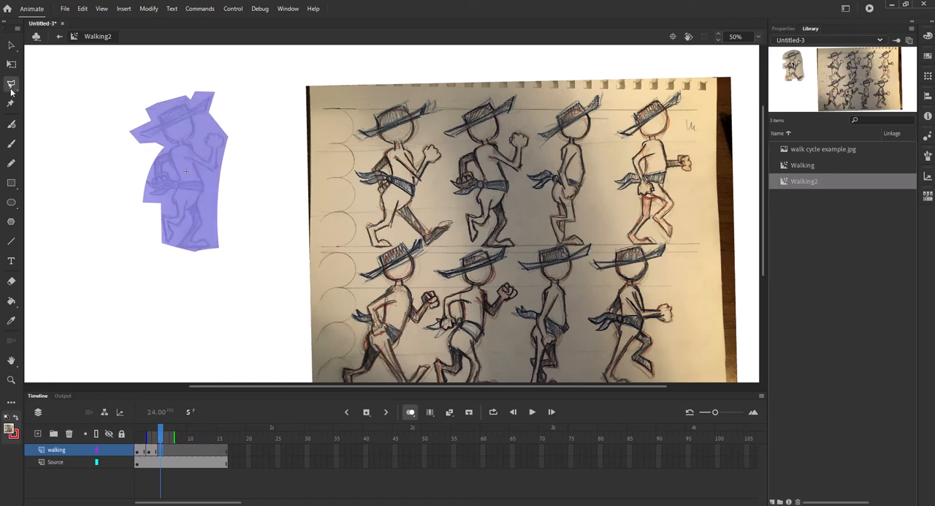
Step: Outline the third walking pose in the sketch's upper row with the freehand Lasso tool and copy the selection
click(10, 86)
click(43, 99)
mouse_move(529, 110)
mouse_down()
mouse_move(542, 139)
mouse_move(528, 201)
mouse_move(542, 235)
mouse_move(573, 259)
mouse_move(604, 236)
mouse_move(613, 123)
mouse_move(594, 95)
mouse_move(561, 97)
mouse_move(534, 117)
mouse_up()
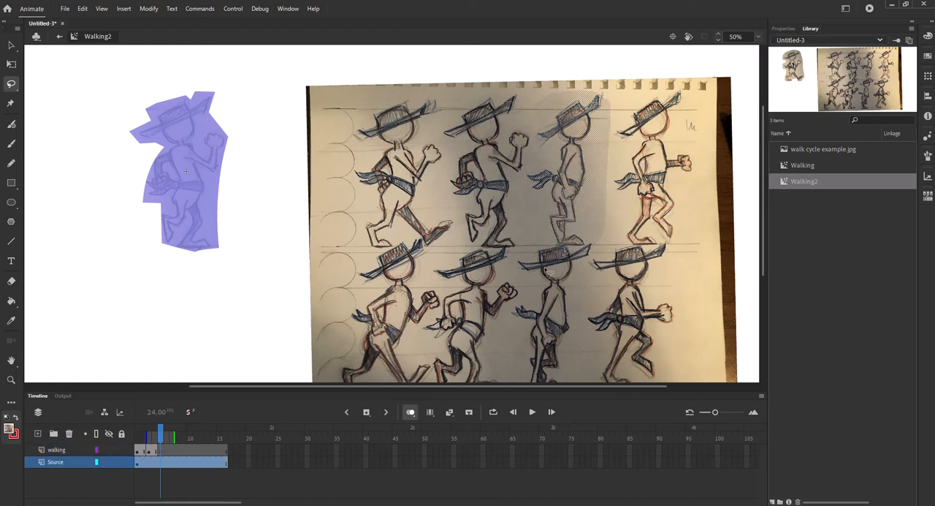
Step: Paste the copied third pose into frame 5 of the walking layer, align it over the onion-skinned second pose, and scrub back to frame 1
click(160, 451)
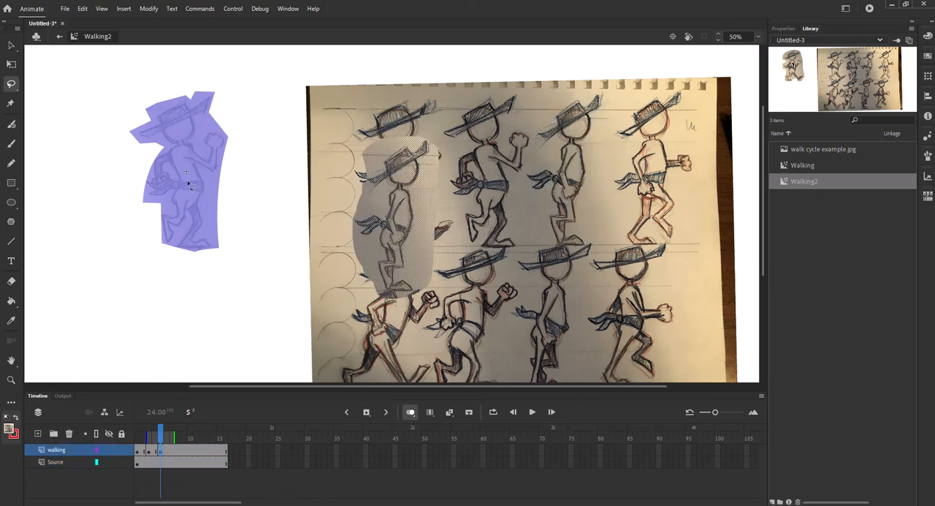
click(12, 45)
drag(374, 194, 191, 177)
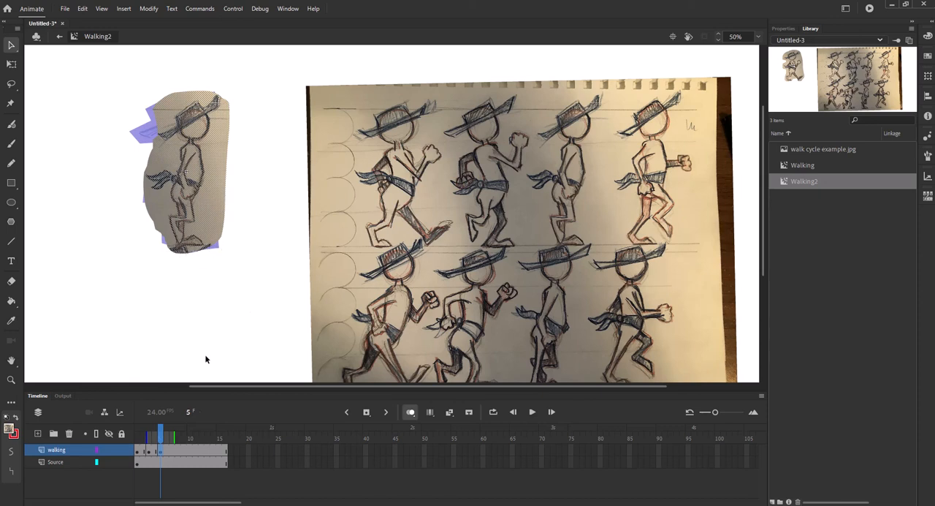
drag(159, 437, 138, 435)
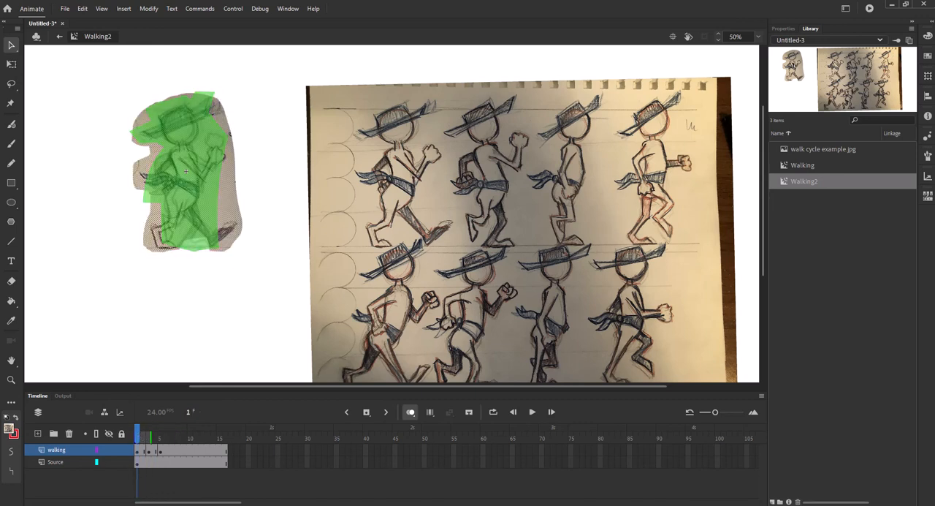